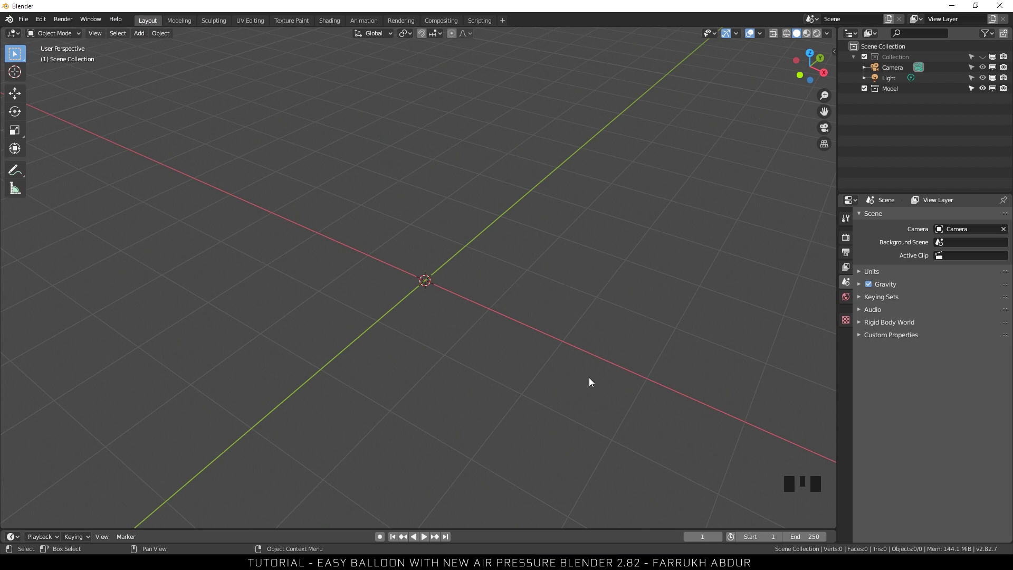
# Step: Add a UV sphere to the scene
pyautogui.hotkey('shift', 'a')
pyautogui.moveTo(578, 347)
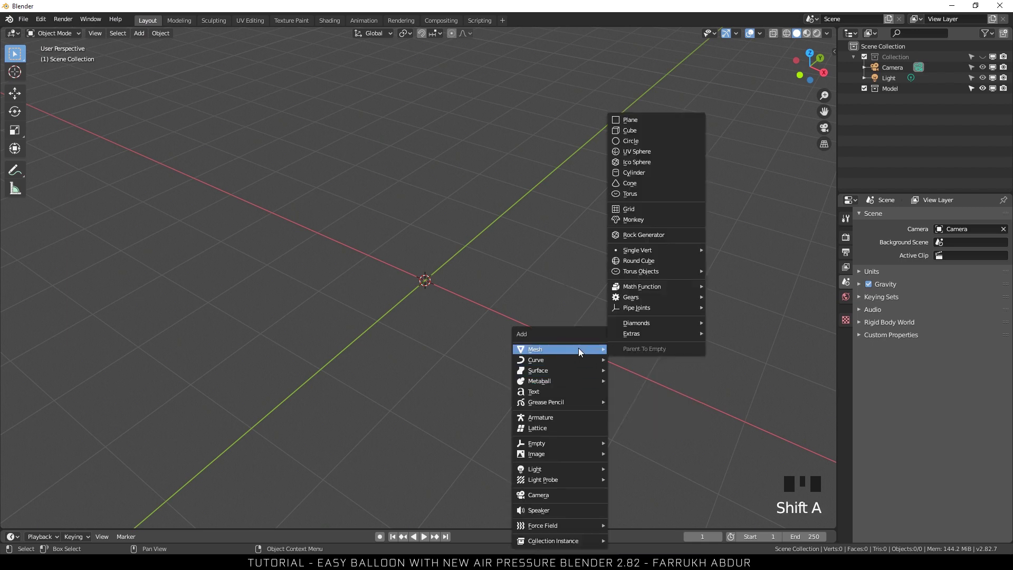
pyautogui.click(638, 153)
pyautogui.scroll(2, 437, 262)
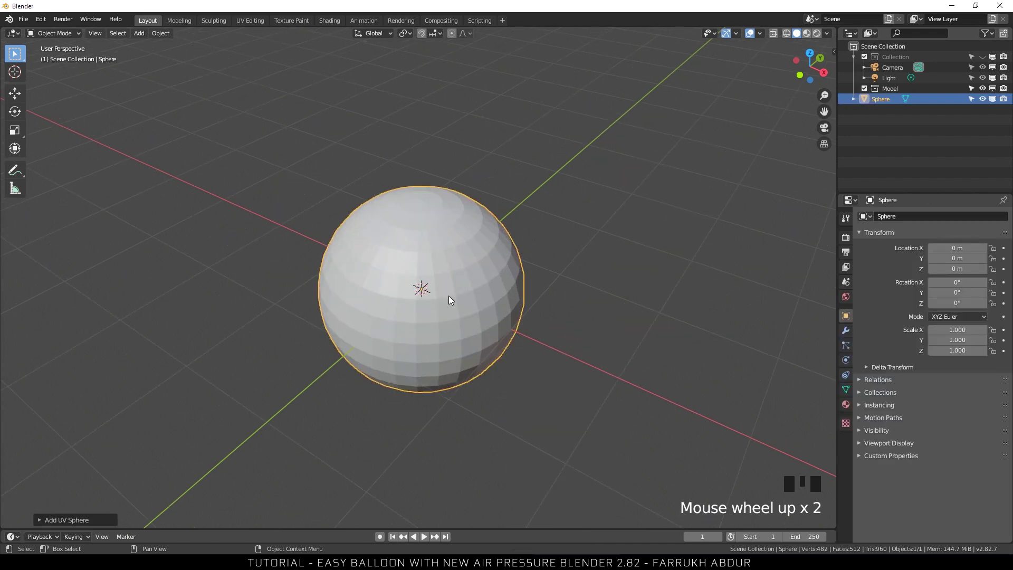
# Step: Pull the sphere's bottom pole vertex straight down along Z into a pointed cone
pyautogui.press('Tab')
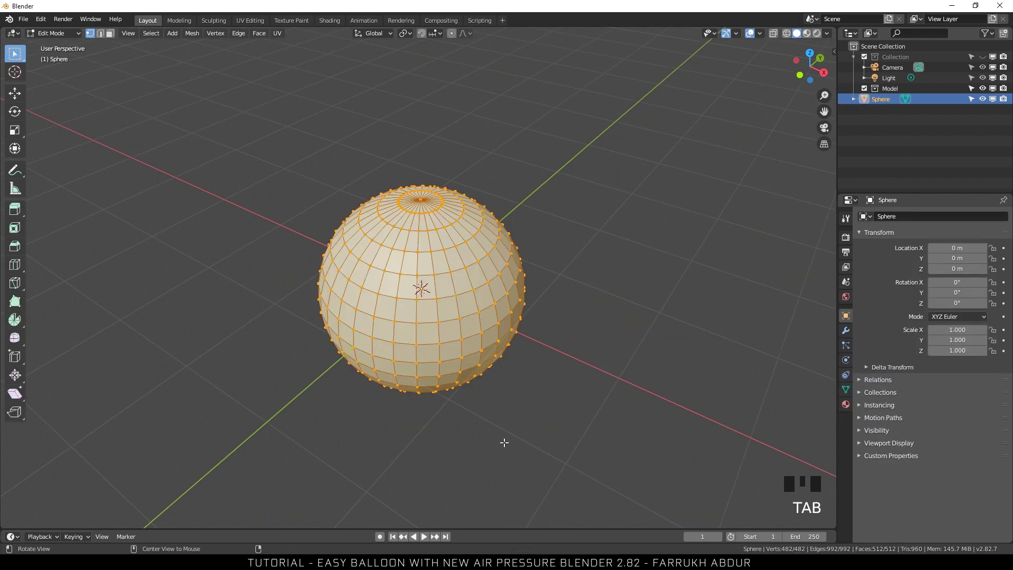
pyautogui.keyDown('alt'); pyautogui.moveTo(504, 442); pyautogui.dragTo(433, 365); pyautogui.keyUp('alt')
pyautogui.scroll(4, 431, 366)
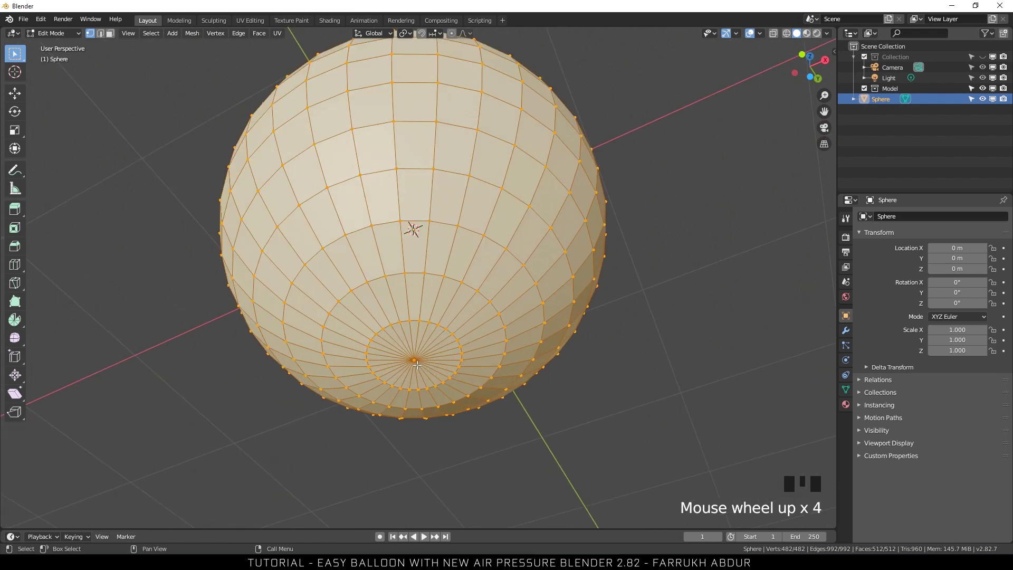
pyautogui.click(416, 362)
pyautogui.scroll(-2, 443, 326)
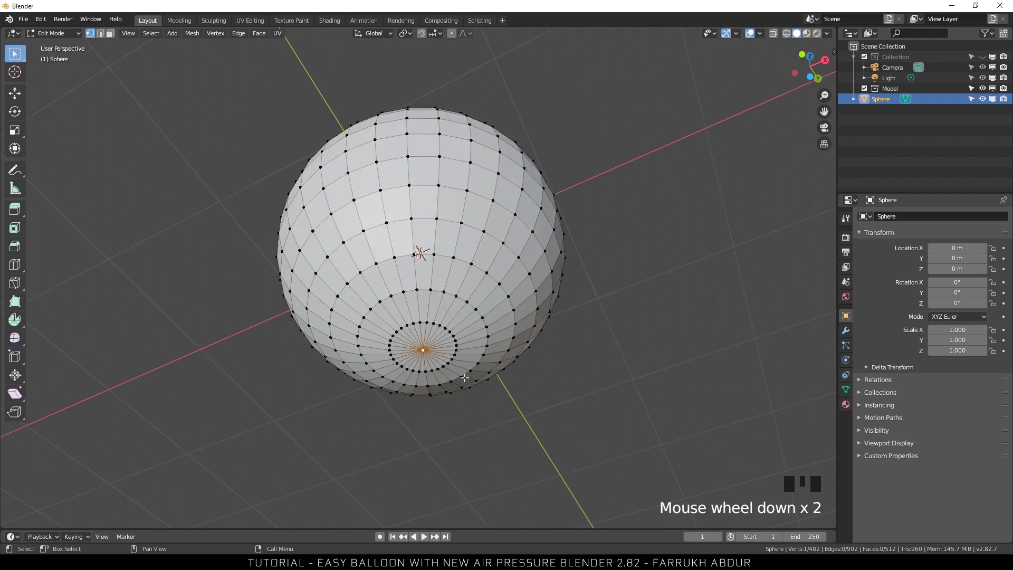
pyautogui.press('g')
pyautogui.press('z')
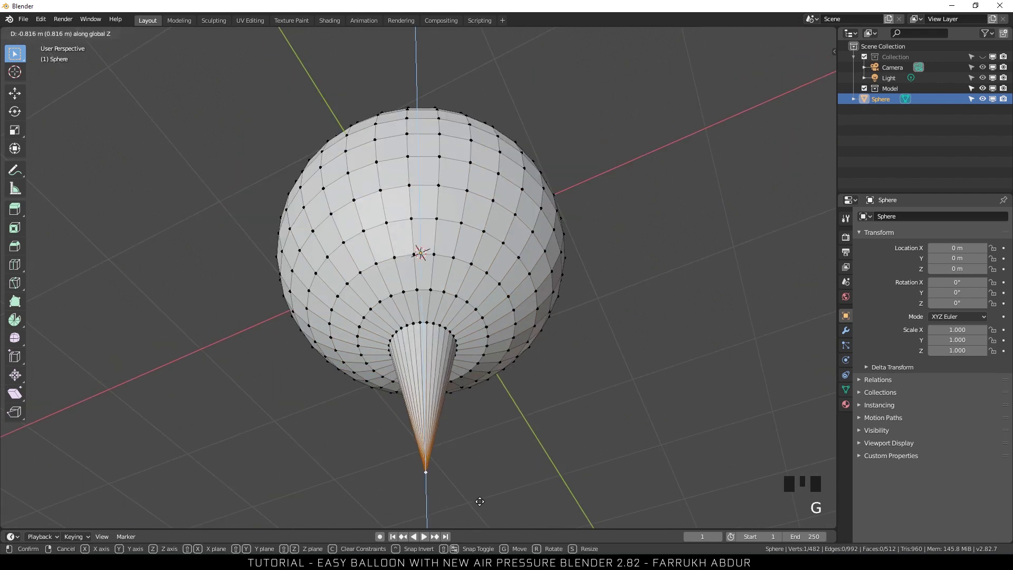
pyautogui.click(480, 519)
pyautogui.scroll(-2, 481, 519)
pyautogui.keyDown('alt'); pyautogui.moveTo(549, 337); pyautogui.dragTo(551, 380); pyautogui.keyUp('alt')
pyautogui.scroll(2, 464, 305)
pyautogui.scroll(6, 465, 306)
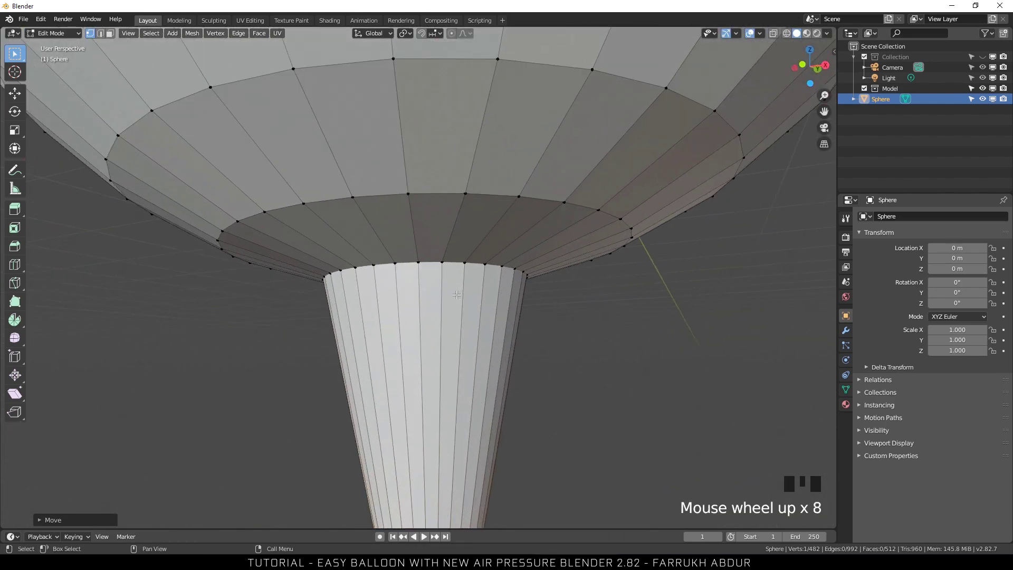
# Step: Slide the edge ring at the cone's top lower to taper the balloon's neck
pyautogui.press('Tab')
pyautogui.press('Tab')
pyautogui.press('2')
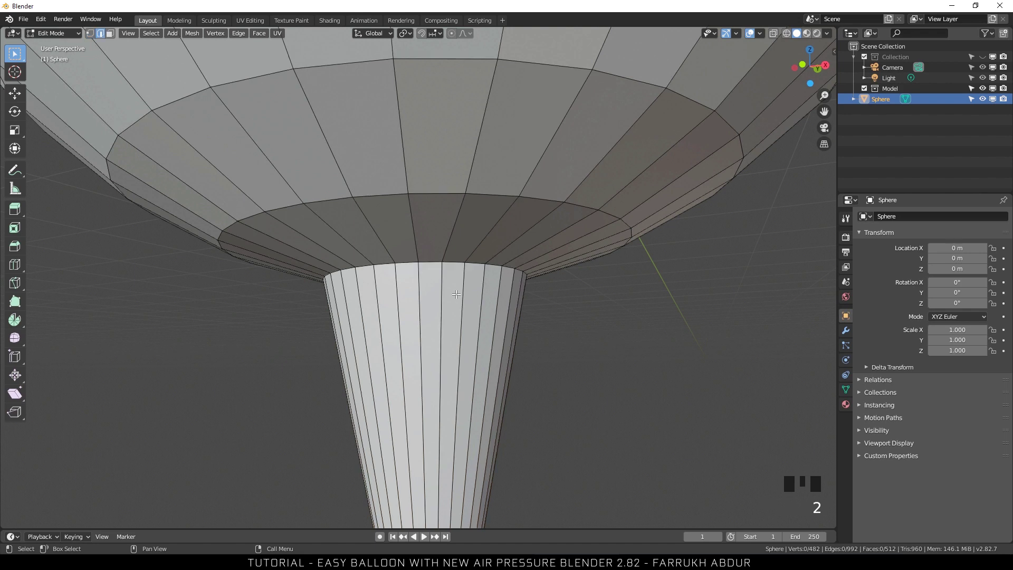
pyautogui.keyDown('alt'); pyautogui.click(454, 262); pyautogui.keyUp('alt')
pyautogui.scroll(-5, 453, 248)
pyautogui.scroll(2, 452, 267)
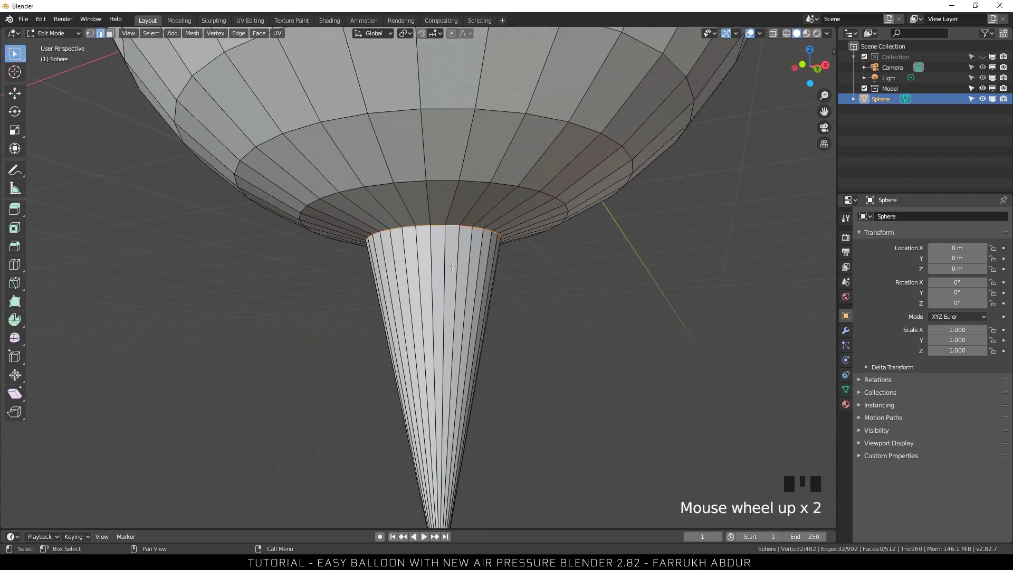
pyautogui.press('g')
pyautogui.press('g')
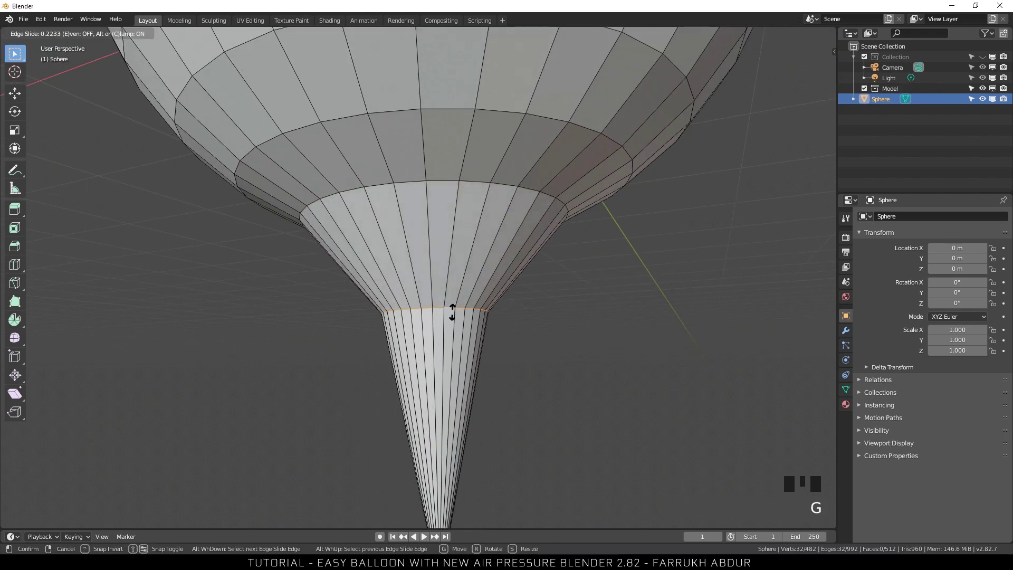
pyautogui.click(452, 357)
pyautogui.scroll(-8, 452, 357)
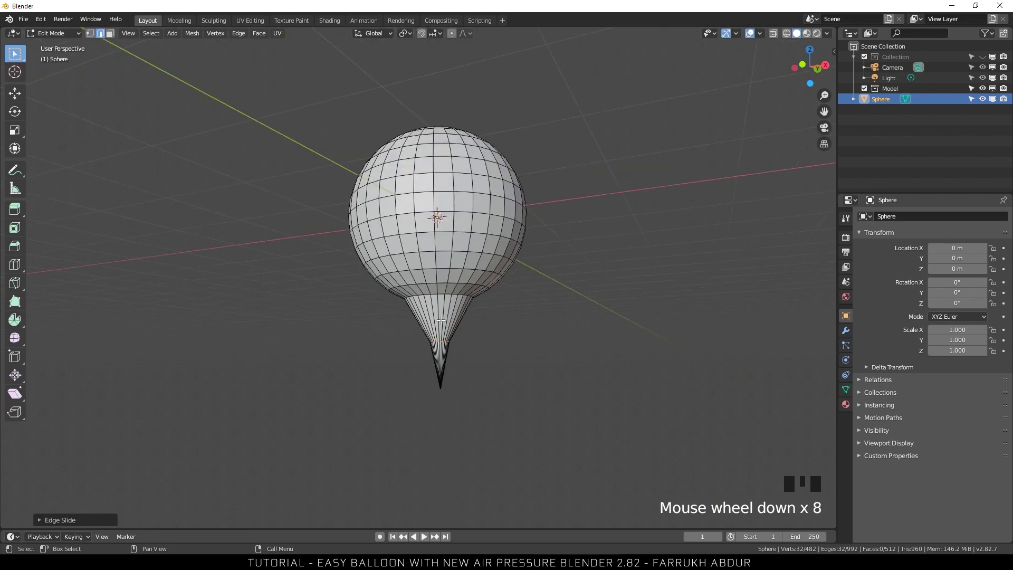
pyautogui.moveTo(543, 312); pyautogui.dragTo(542, 320, button='middle')
pyautogui.press('Tab')
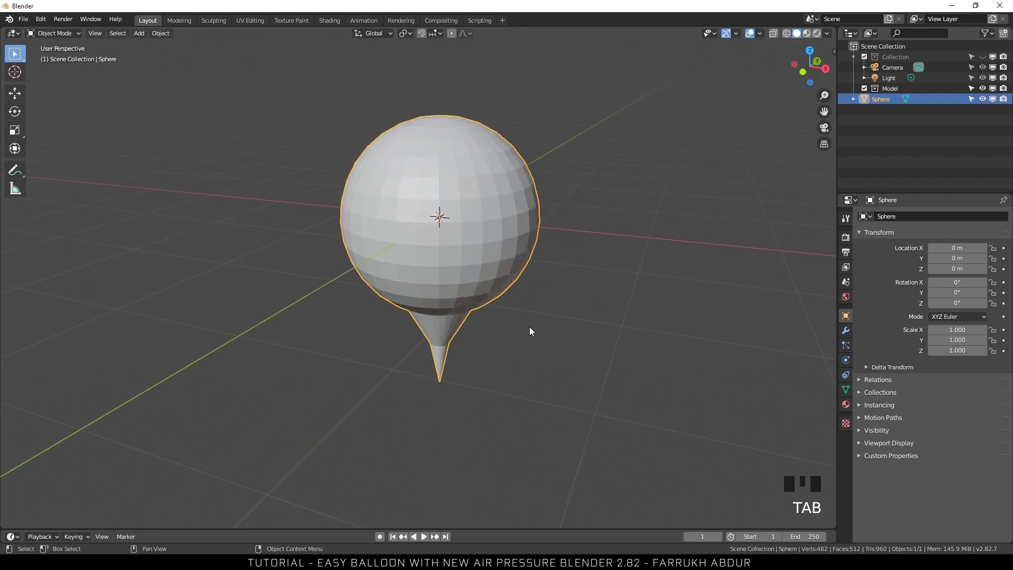
# Step: Raise the balloon along Z in two moves to about 2 m
pyautogui.press('g')
pyautogui.press('z')
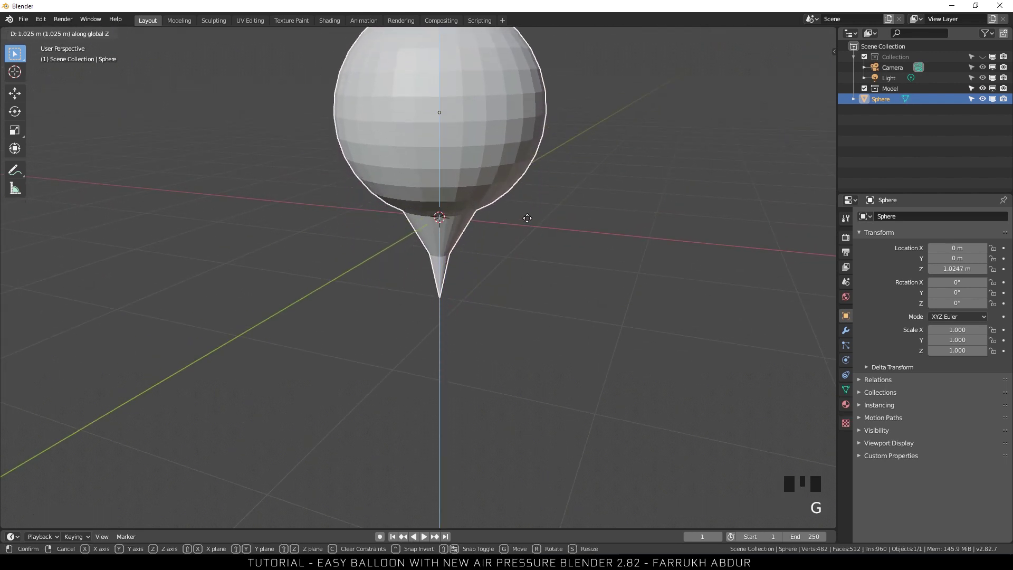
pyautogui.click(527, 217)
pyautogui.scroll(-4, 527, 218)
pyautogui.press('g')
pyautogui.press('z')
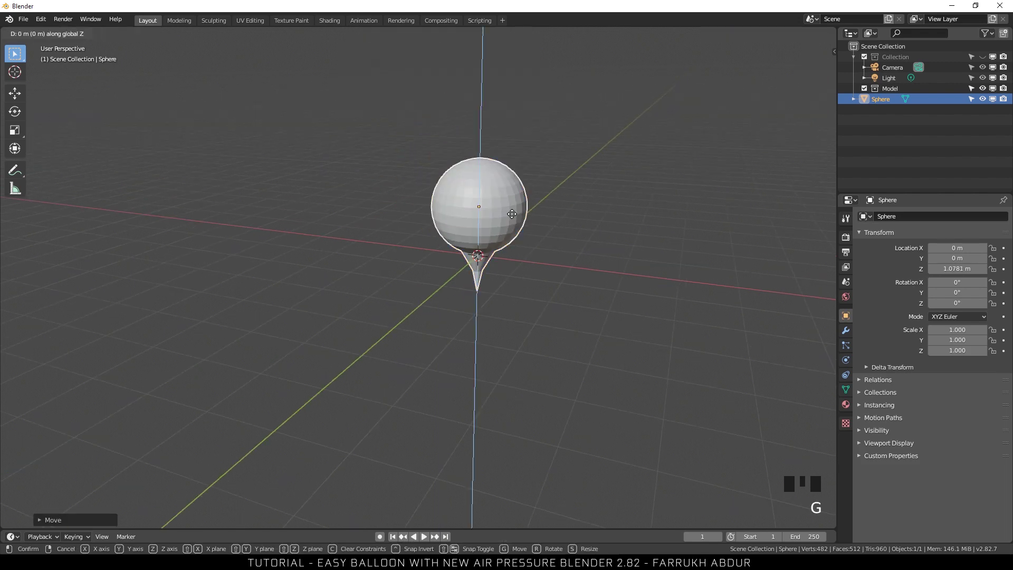
pyautogui.click(518, 164)
pyautogui.scroll(4, 524, 220)
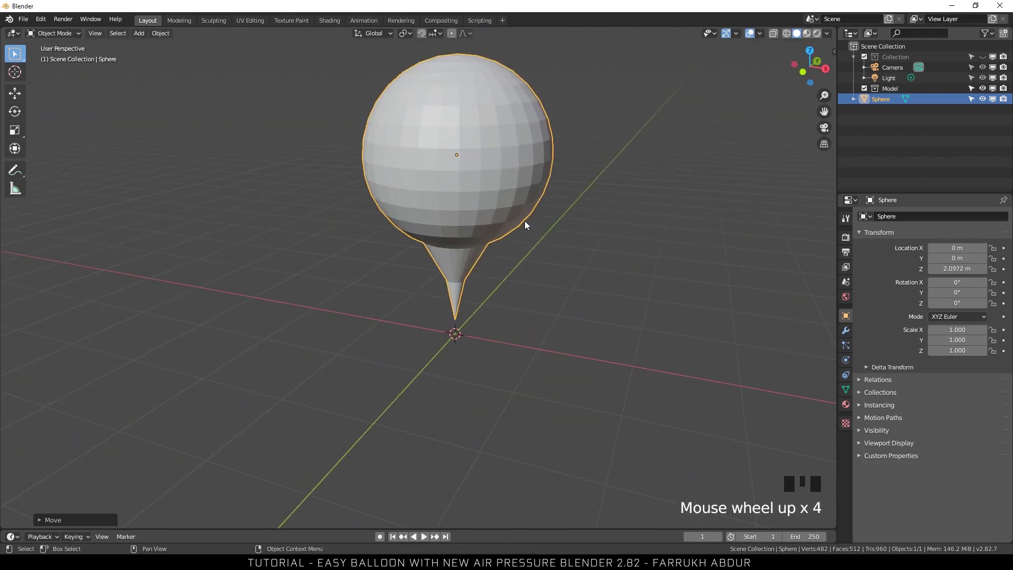
pyautogui.keyDown('alt'); pyautogui.moveTo(570, 268); pyautogui.dragTo(573, 269); pyautogui.keyUp('alt')
pyautogui.moveTo(571, 268); pyautogui.dragTo(542, 268, button='middle')
# Step: Set the sphere to Shade Smooth
pyautogui.rightClick(506, 200)
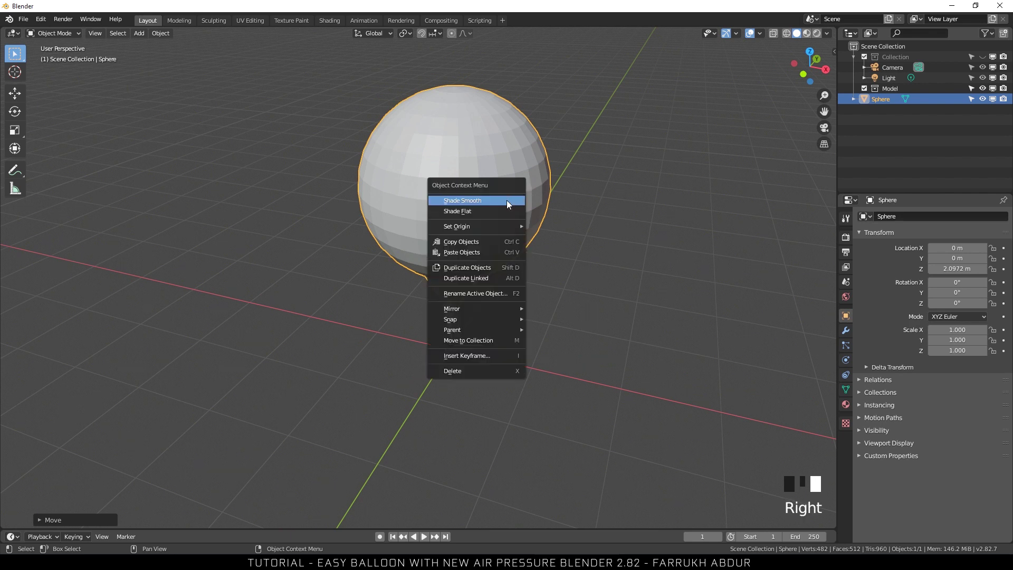
pyautogui.click(507, 200)
pyautogui.click(556, 327)
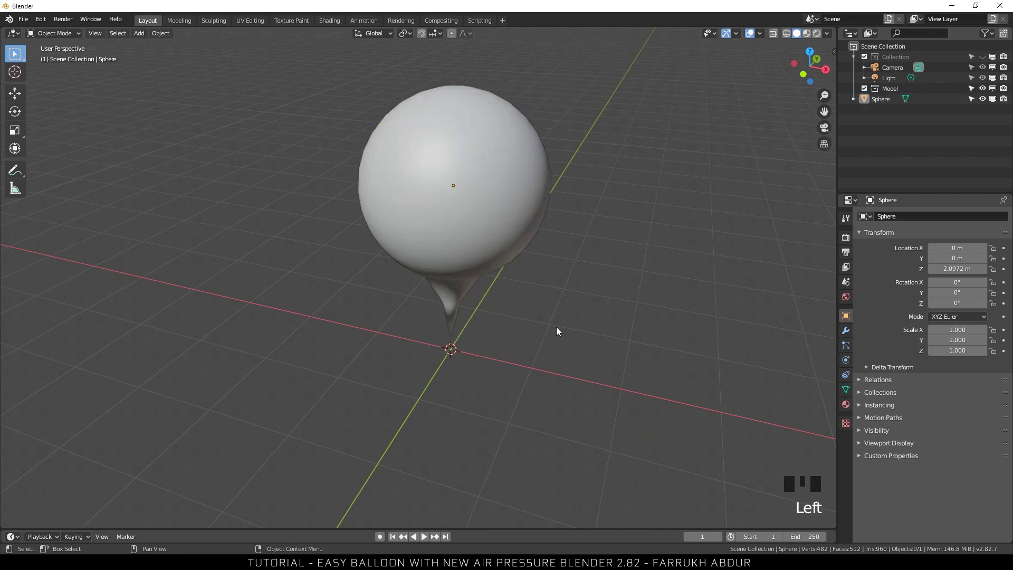
# Step: Add a floor plane beneath the balloon, scaled up to 1.837
pyautogui.hotkey('shift', 'a')
pyautogui.moveTo(556, 328)
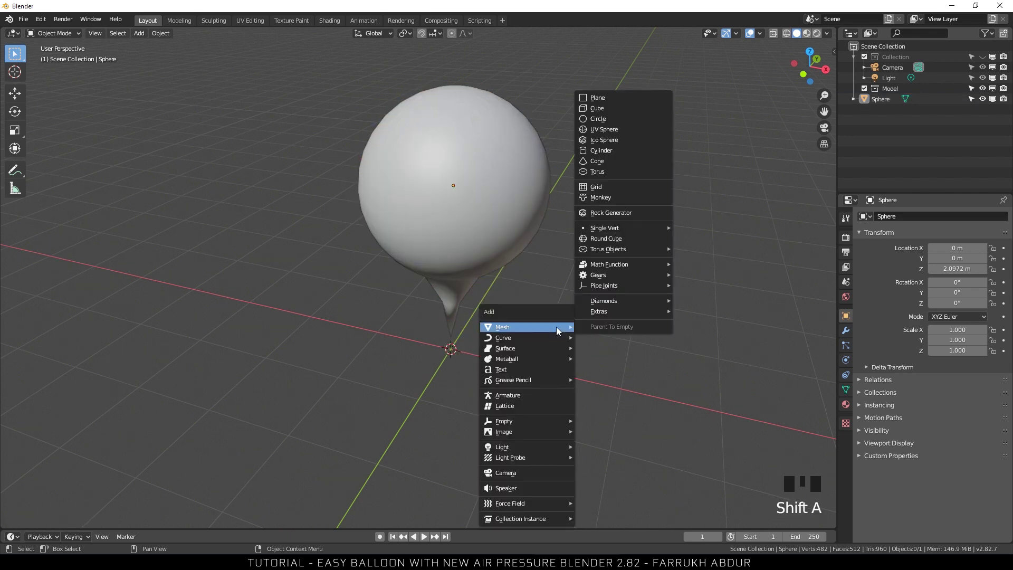
pyautogui.click(597, 101)
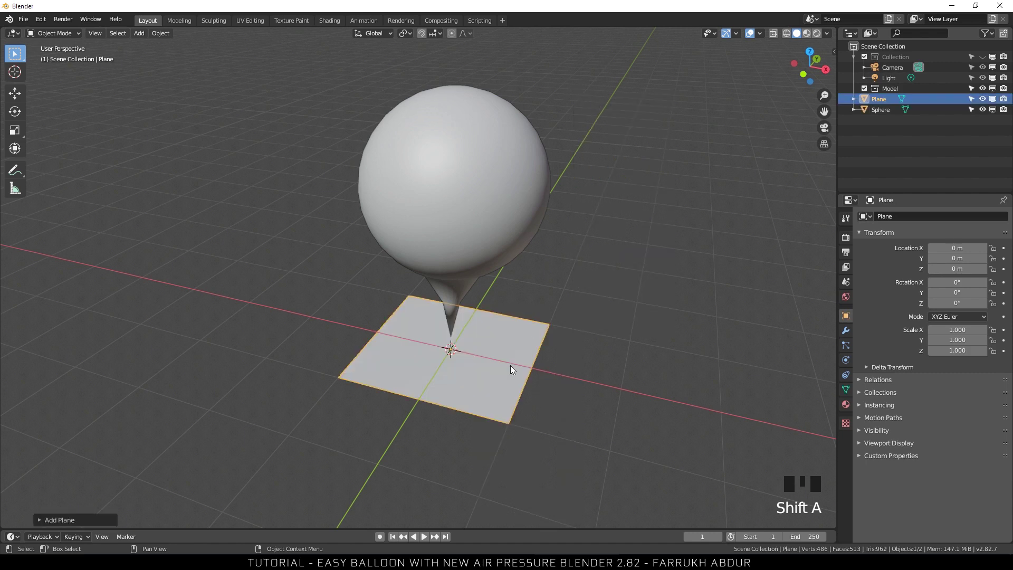
pyautogui.press('s')
pyautogui.click(557, 393)
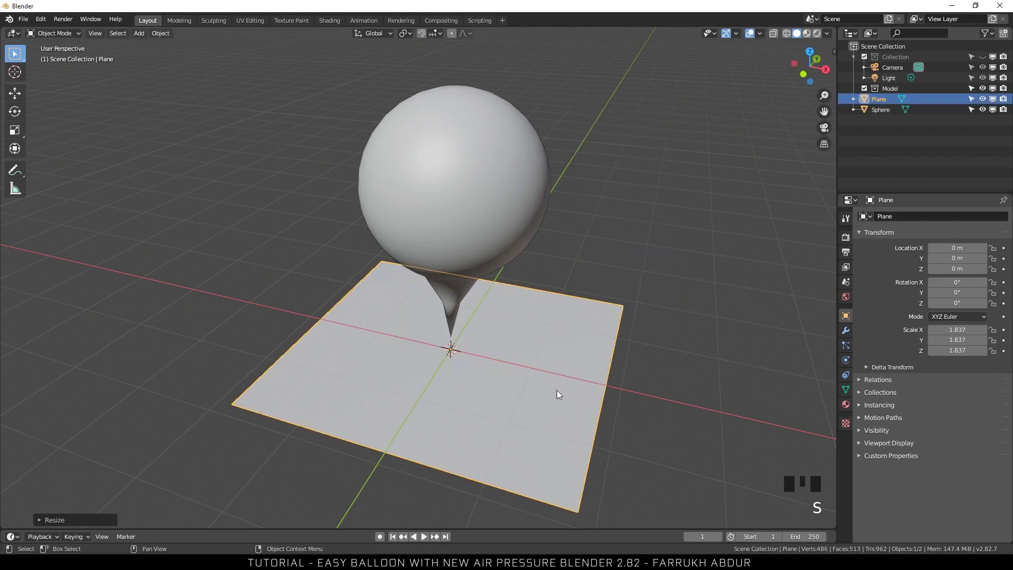
pyautogui.click(631, 416)
pyautogui.keyDown('alt'); pyautogui.moveTo(630, 417); pyautogui.dragTo(675, 434); pyautogui.keyUp('alt')
pyautogui.keyDown('shift'); pyautogui.moveTo(677, 437); pyautogui.dragTo(591, 389, button='middle'); pyautogui.keyUp('shift')
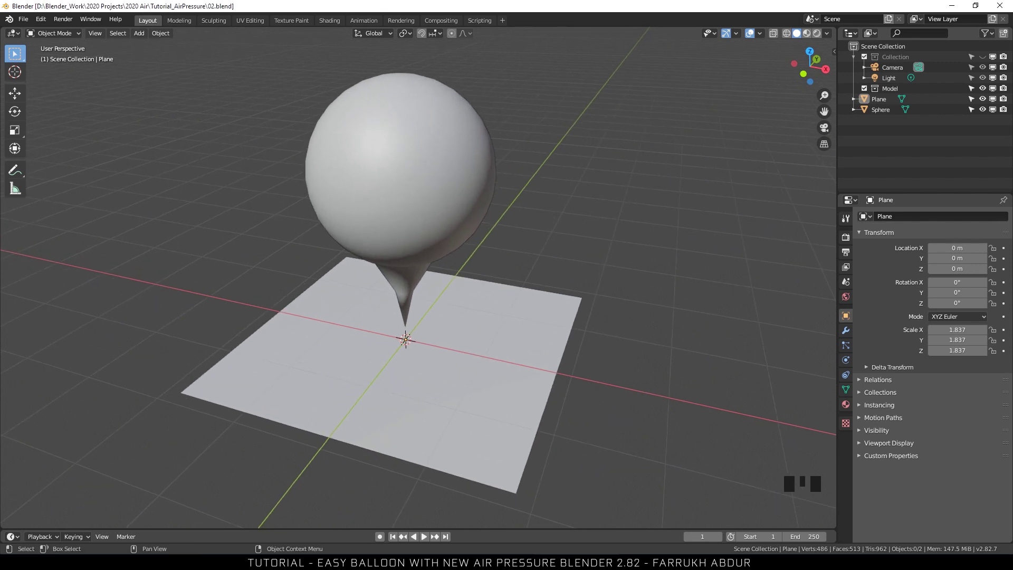
# Step: Give the floor plane Collision physics
pyautogui.click(483, 419)
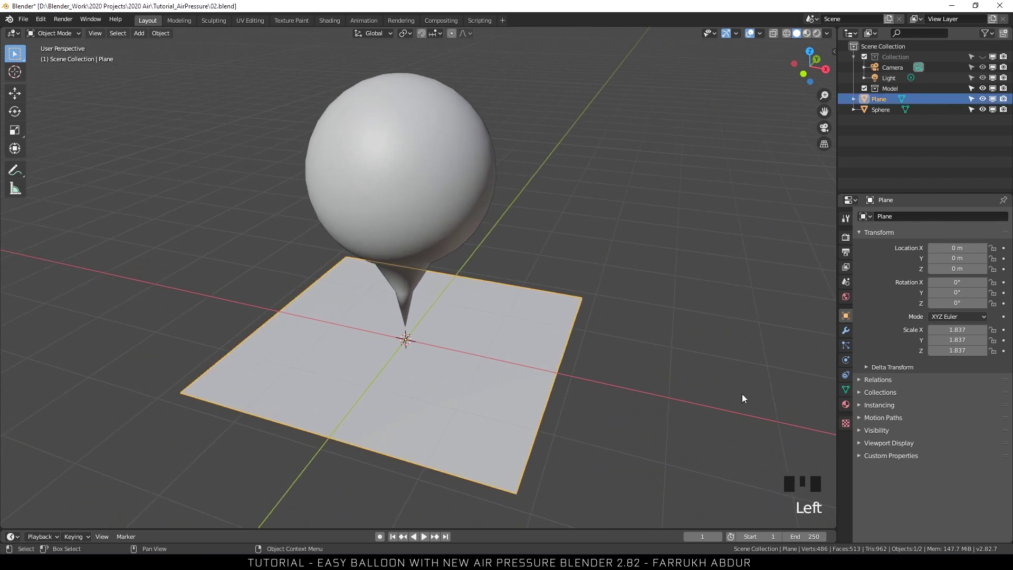
pyautogui.click(845, 362)
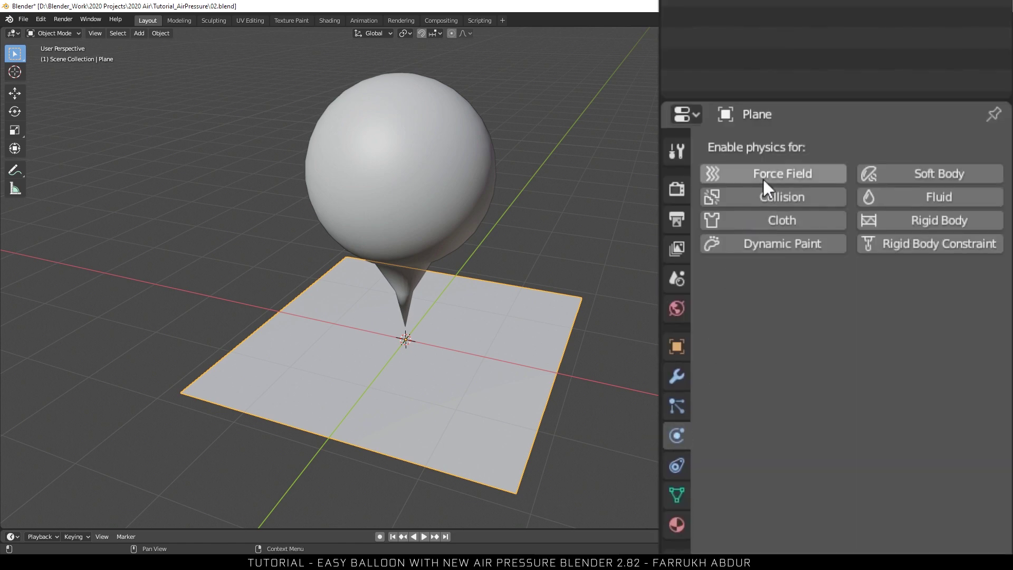
pyautogui.click(769, 198)
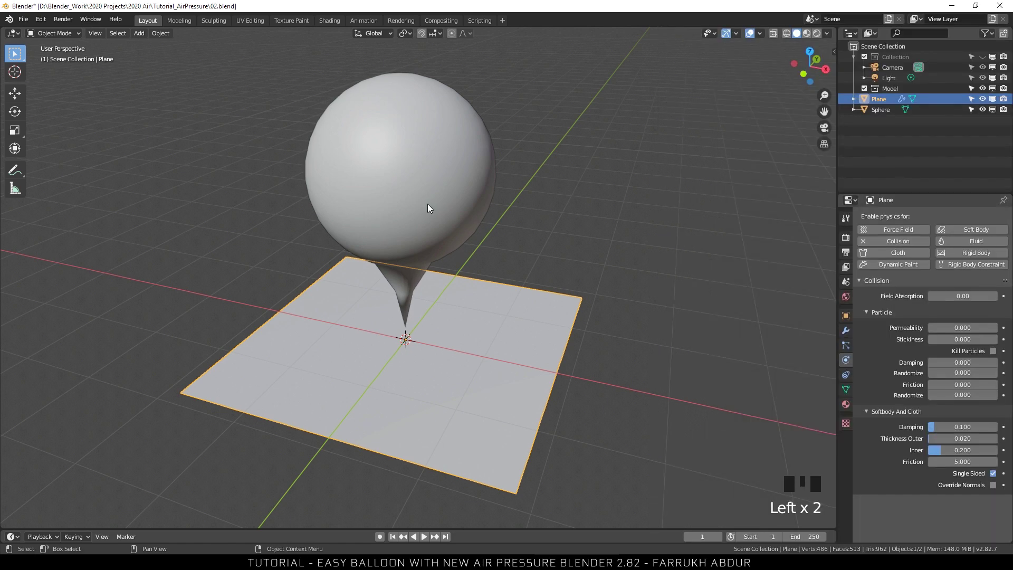
# Step: Give the balloon sphere Cloth physics
pyautogui.click(426, 202)
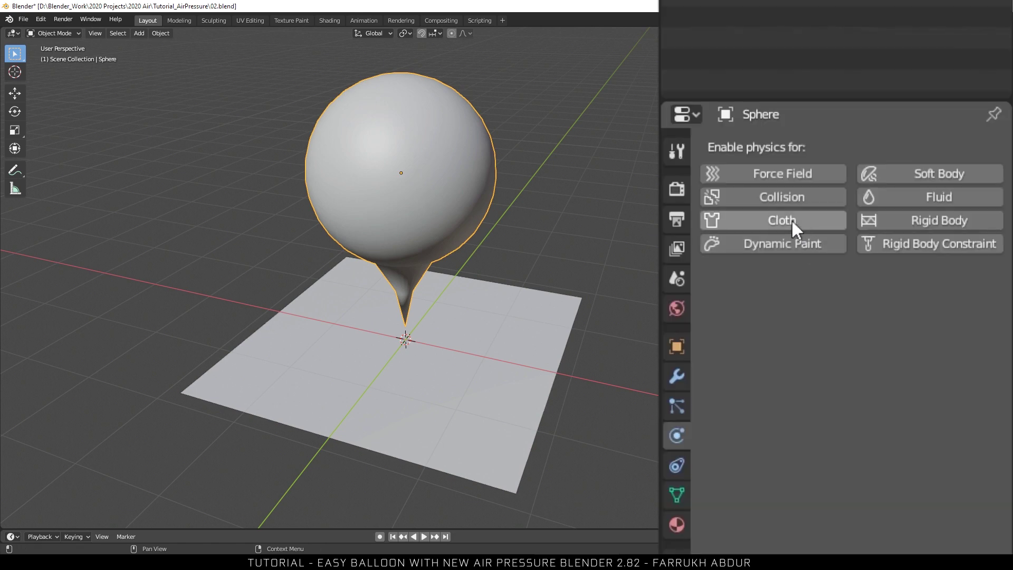
pyautogui.click(792, 220)
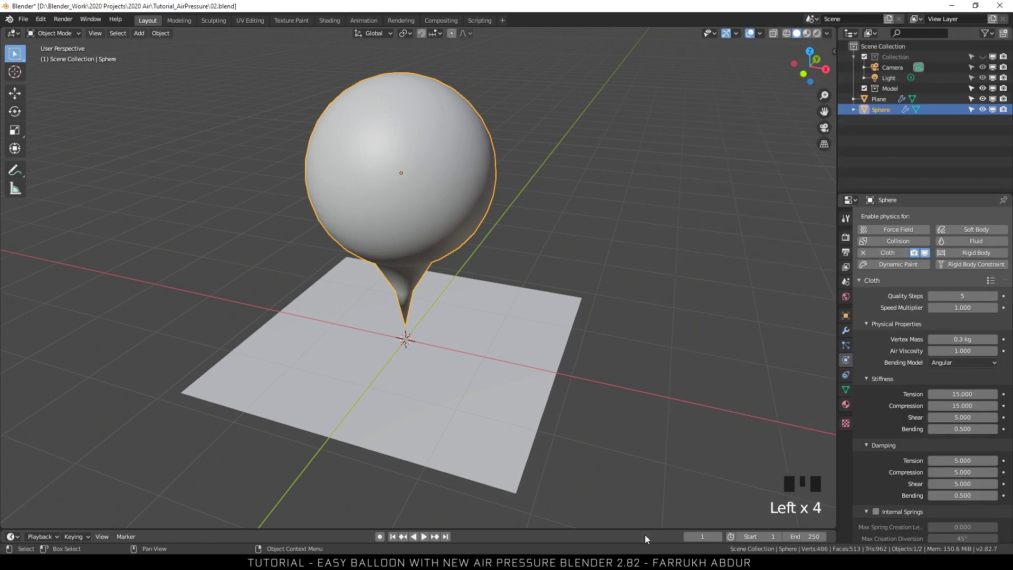
pyautogui.moveTo(634, 528); pyautogui.dragTo(610, 459)
# Step: Change the timeline end frame from 250 to 150 and replay the falling balloon
pyautogui.scroll(-2, 546, 404)
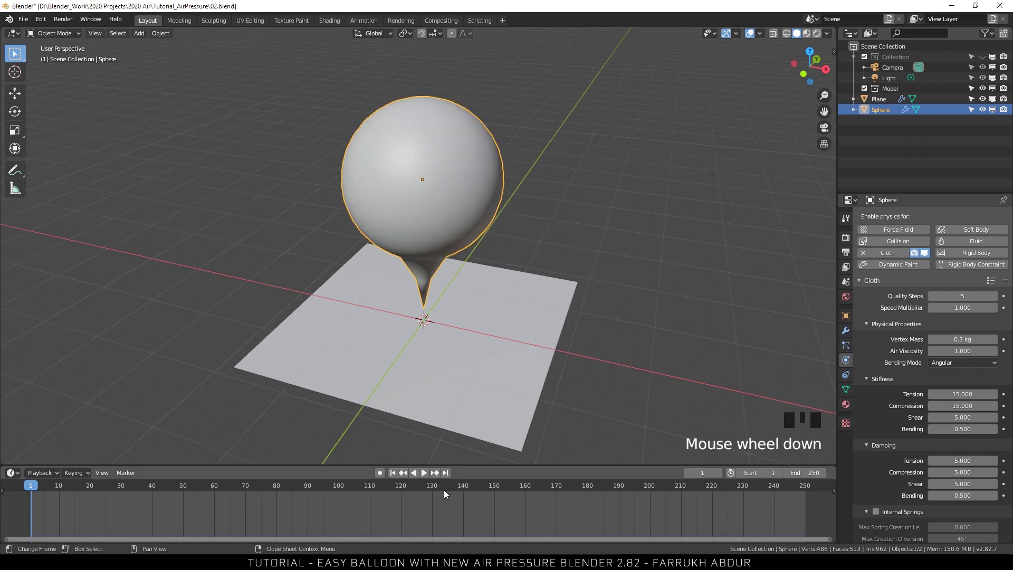
pyautogui.click(423, 472)
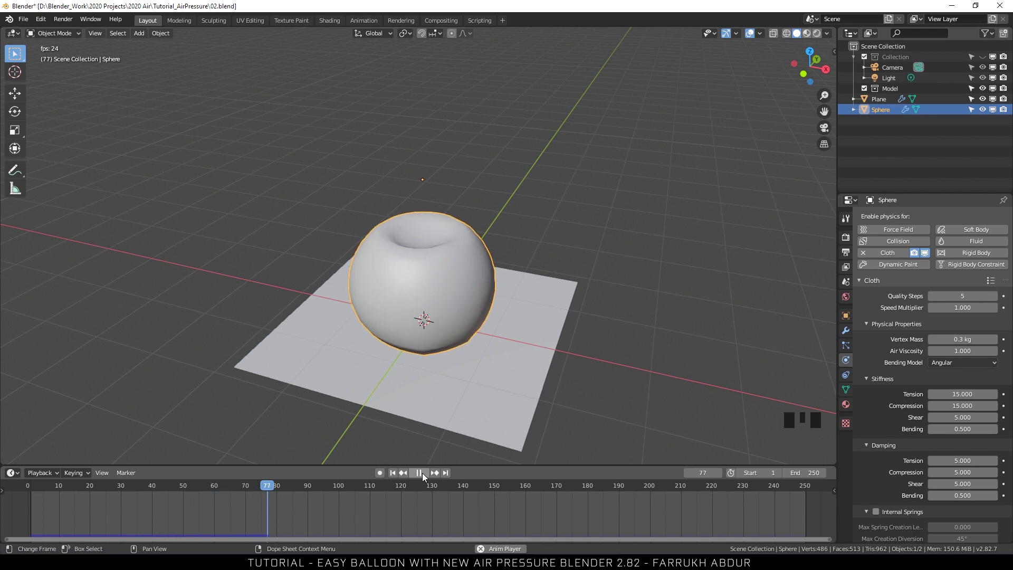
pyautogui.click(422, 473)
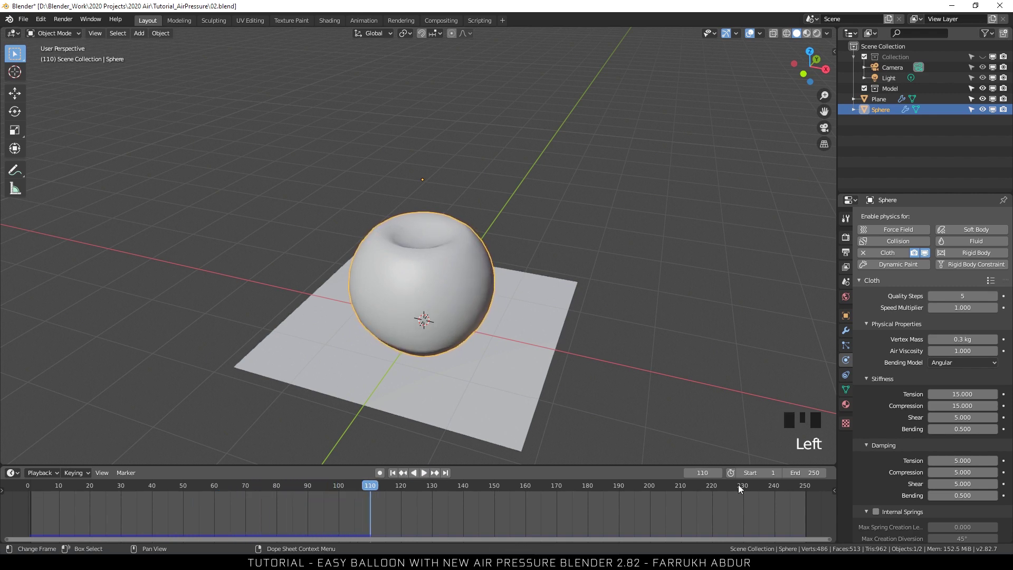
pyautogui.doubleClick(797, 472)
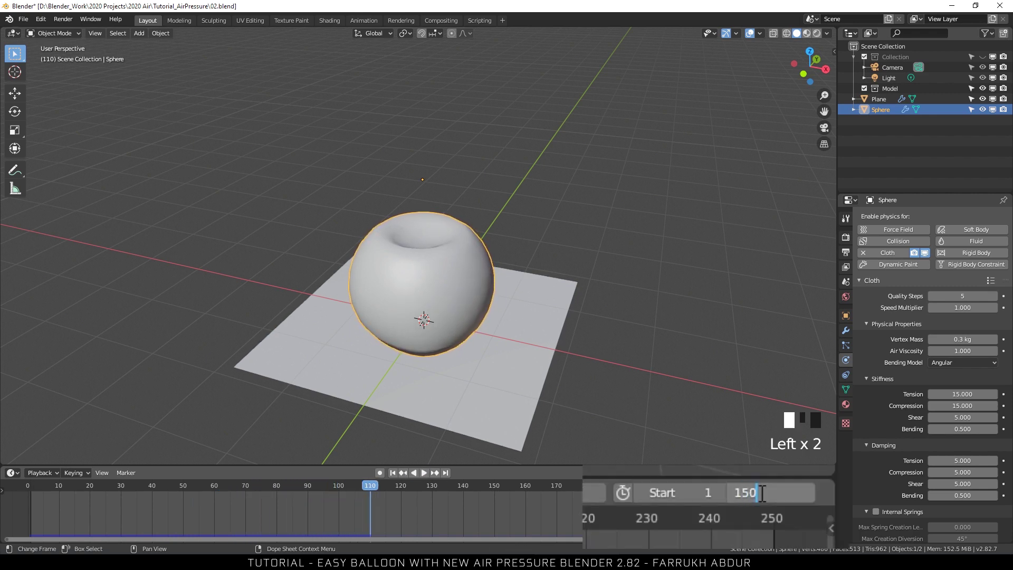
pyautogui.press('Return')
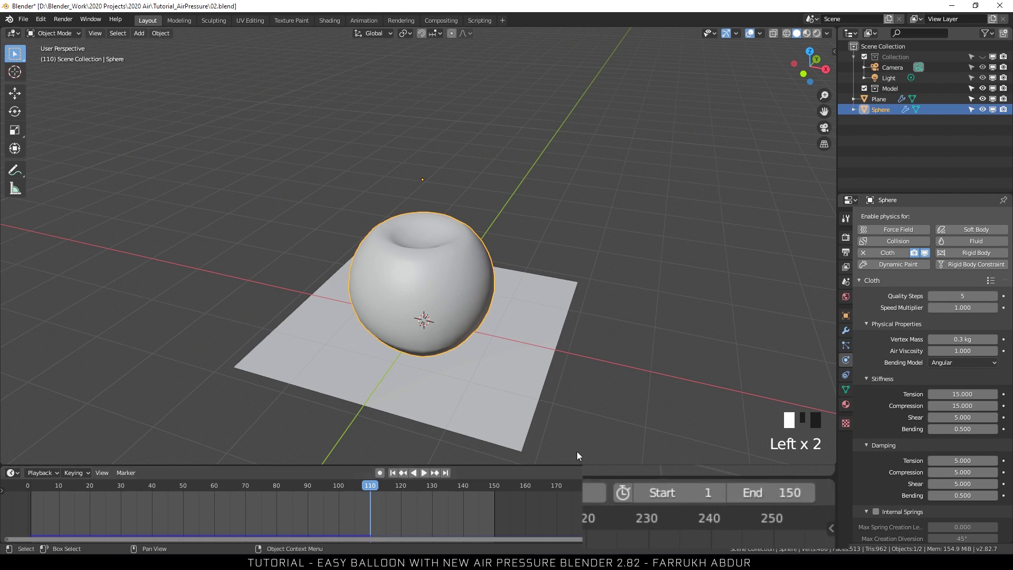
pyautogui.click(422, 473)
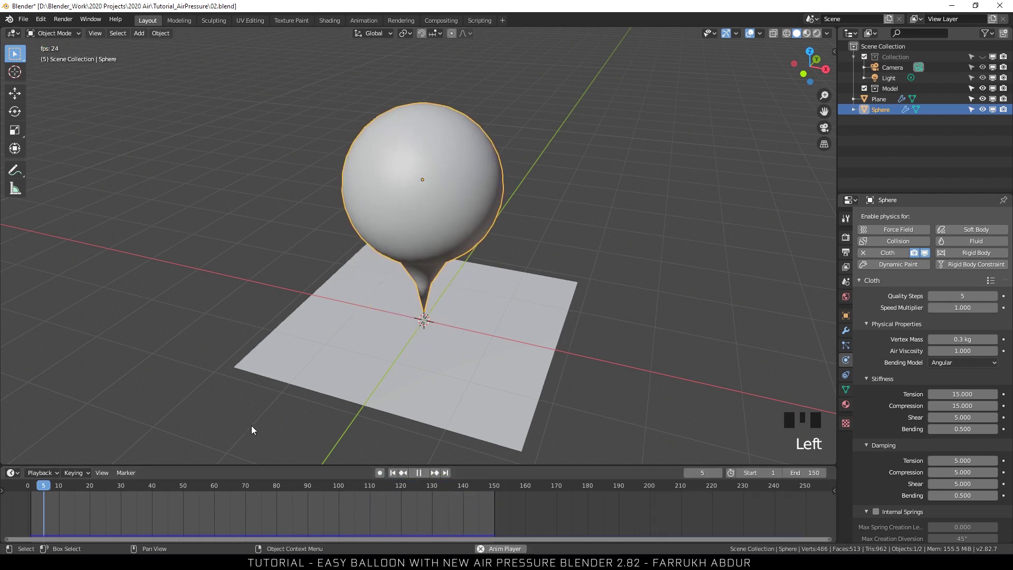
pyautogui.keyDown('alt'); pyautogui.moveTo(252, 428); pyautogui.dragTo(272, 403); pyautogui.keyUp('alt')
# Step: Enable cloth Pressure and set its value to 12
pyautogui.scroll(4, 385, 407)
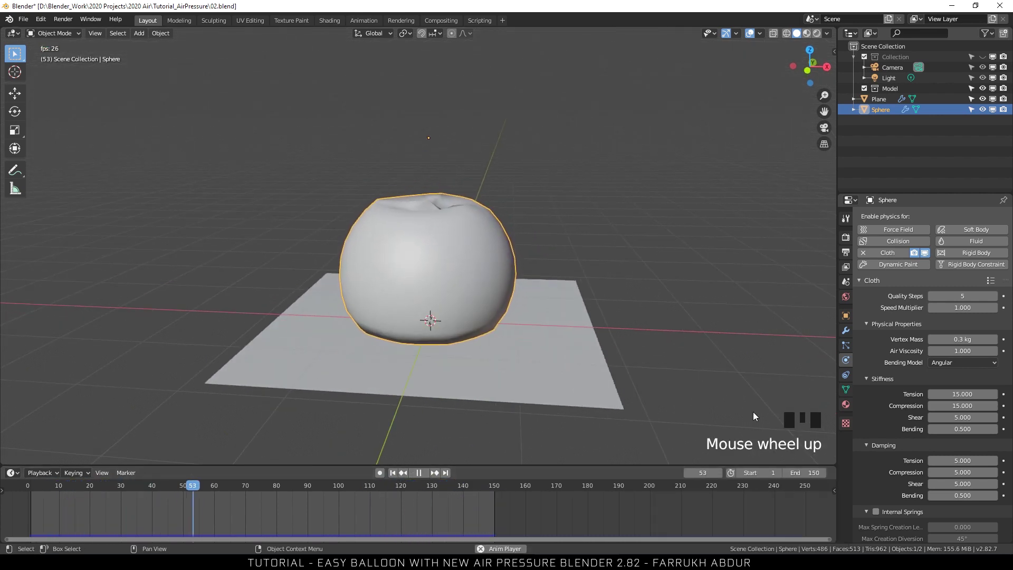
pyautogui.scroll(-10, 902, 364)
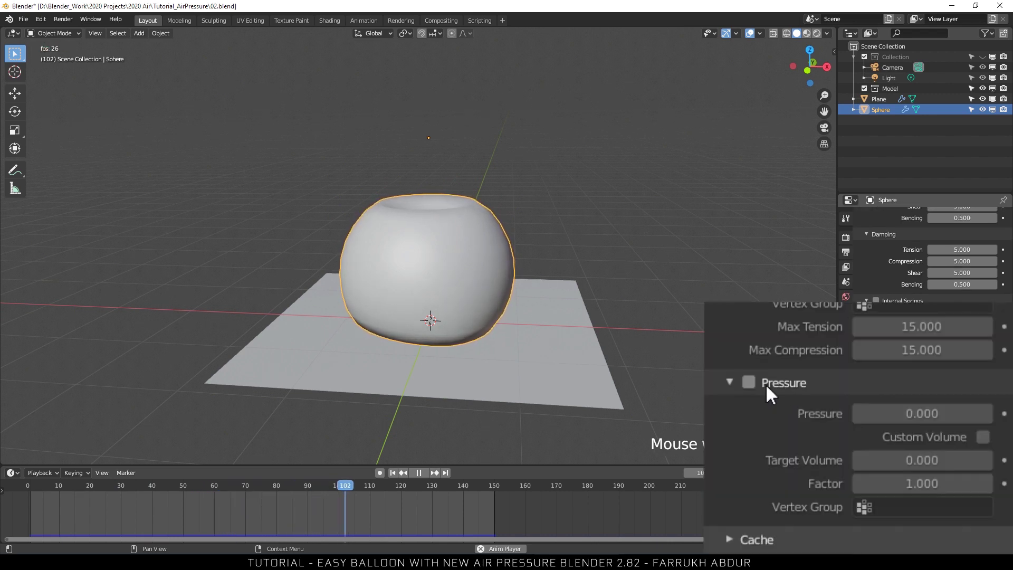
pyautogui.click(749, 381)
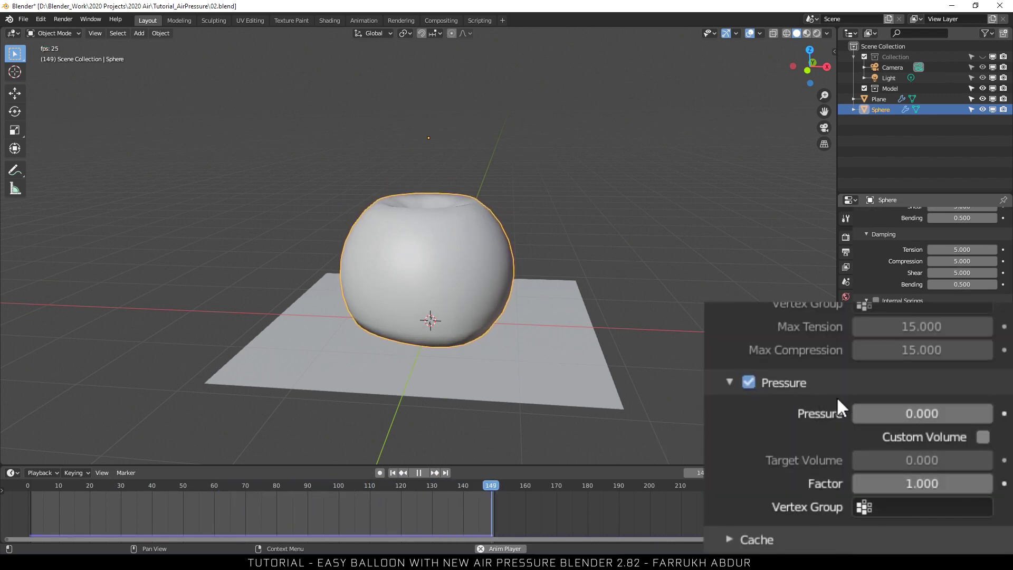
pyautogui.moveTo(897, 414); pyautogui.dragTo(921, 415)
pyautogui.click(920, 415)
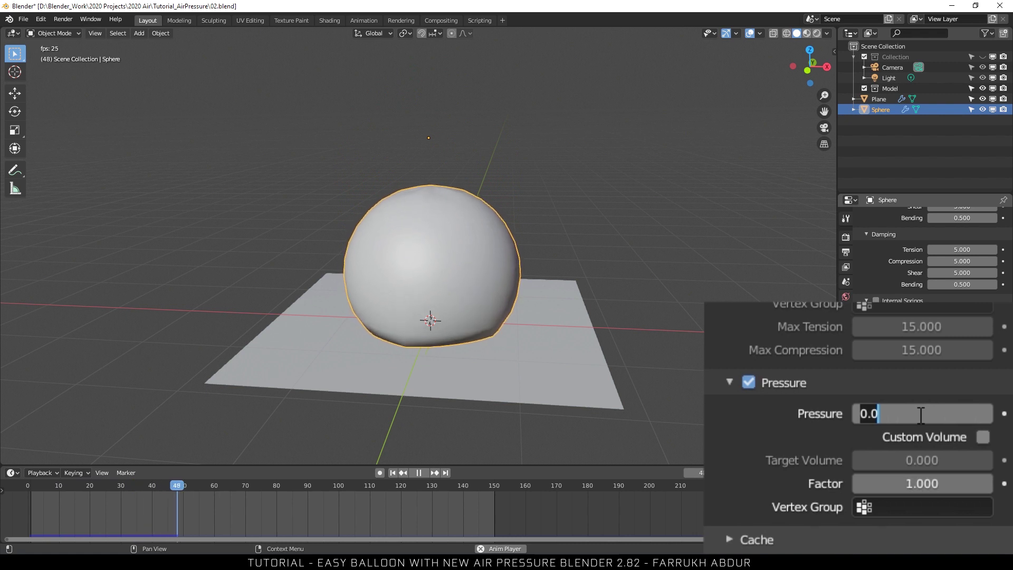
pyautogui.write('5')
pyautogui.press('Return')
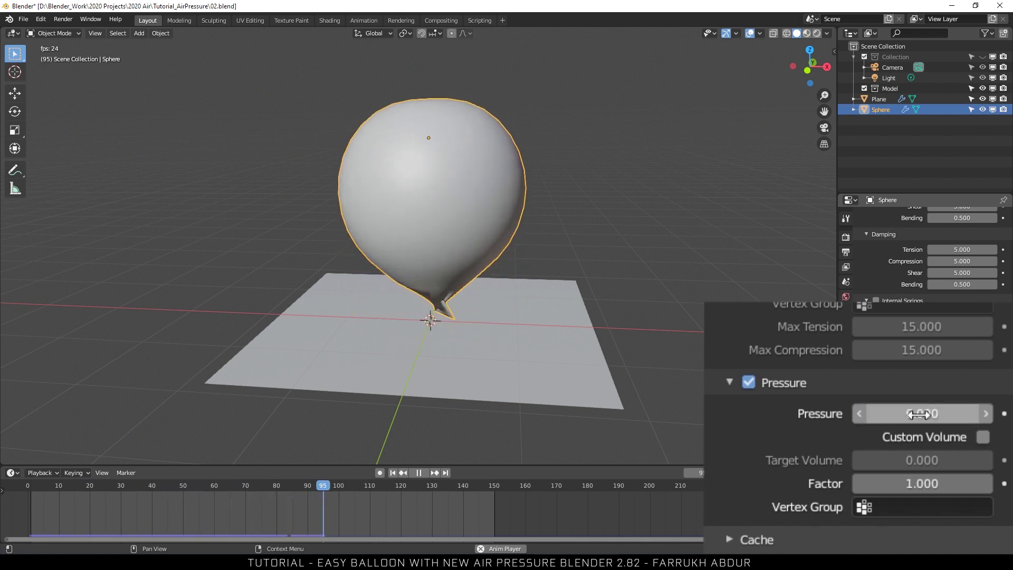
pyautogui.click(921, 415)
pyautogui.write('6.0')
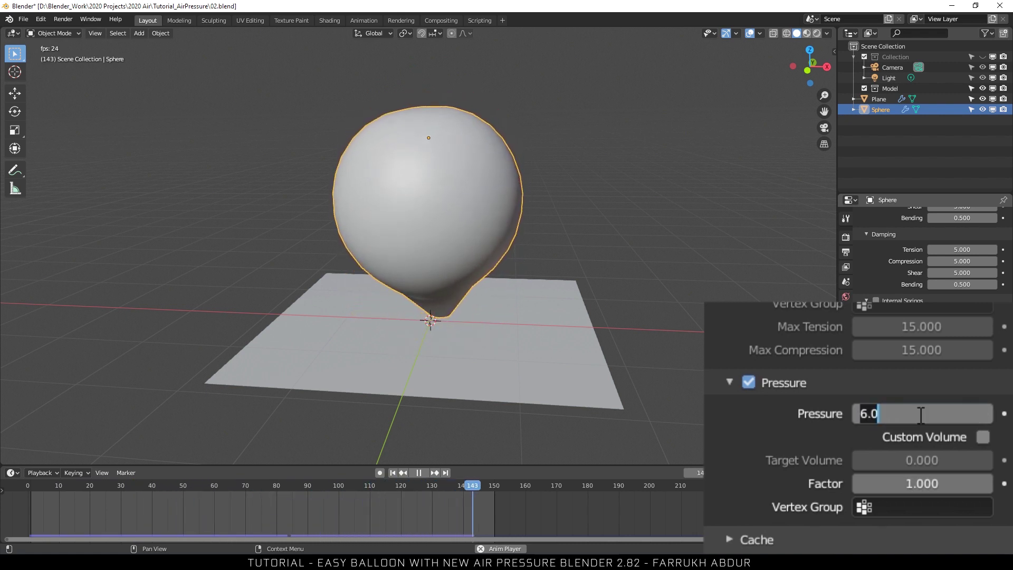
pyautogui.write('12')
pyautogui.press('Return')
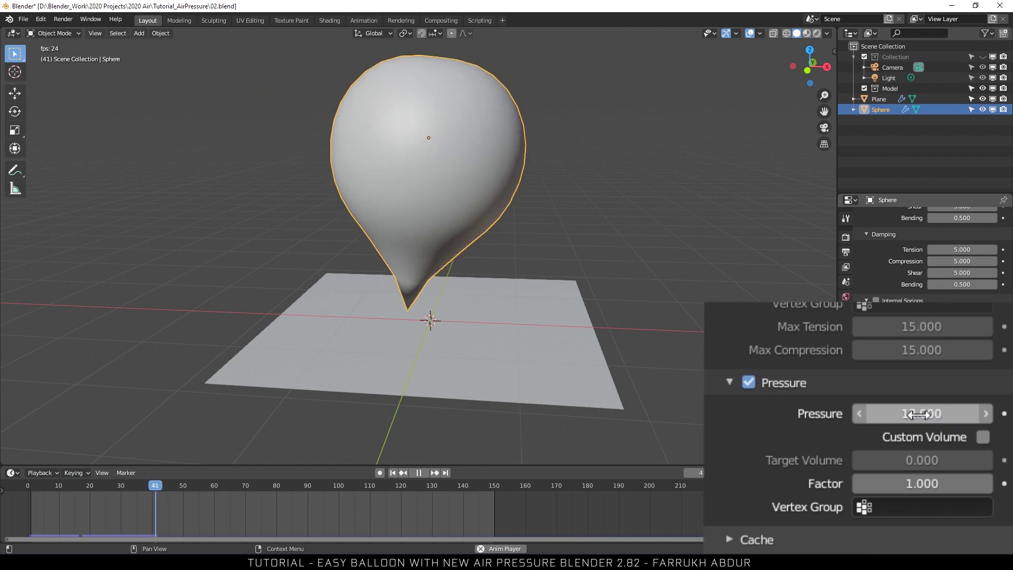
# Step: Watch the inflated balloon land, then pause and return to frame 1
pyautogui.keyDown('alt'); pyautogui.moveTo(317, 338); pyautogui.dragTo(380, 346); pyautogui.keyUp('alt')
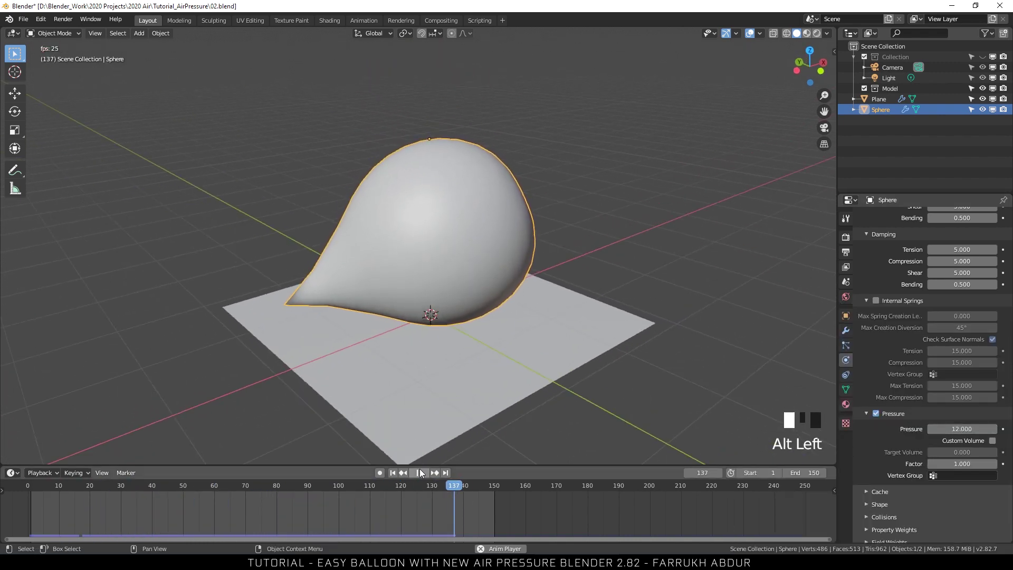
pyautogui.scroll(2, 382, 331)
pyautogui.scroll(-2, 455, 301)
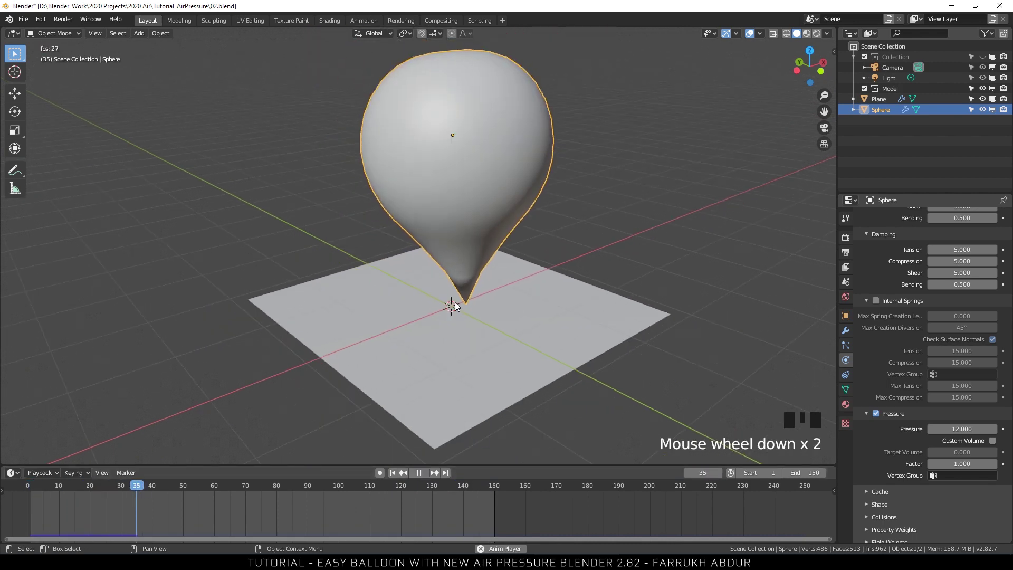
pyautogui.scroll(3, 454, 302)
pyautogui.keyDown('alt'); pyautogui.moveTo(486, 321); pyautogui.dragTo(461, 308); pyautogui.keyUp('alt')
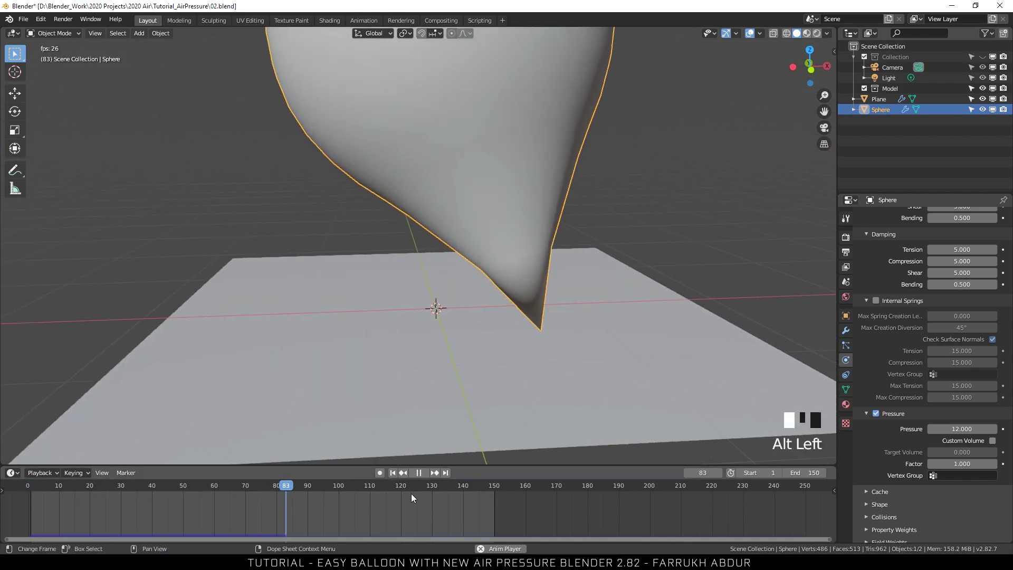
pyautogui.click(419, 473)
pyautogui.scroll(-2, 473, 373)
pyautogui.scroll(1, 515, 381)
pyautogui.moveTo(515, 380); pyautogui.dragTo(446, 384, button='middle')
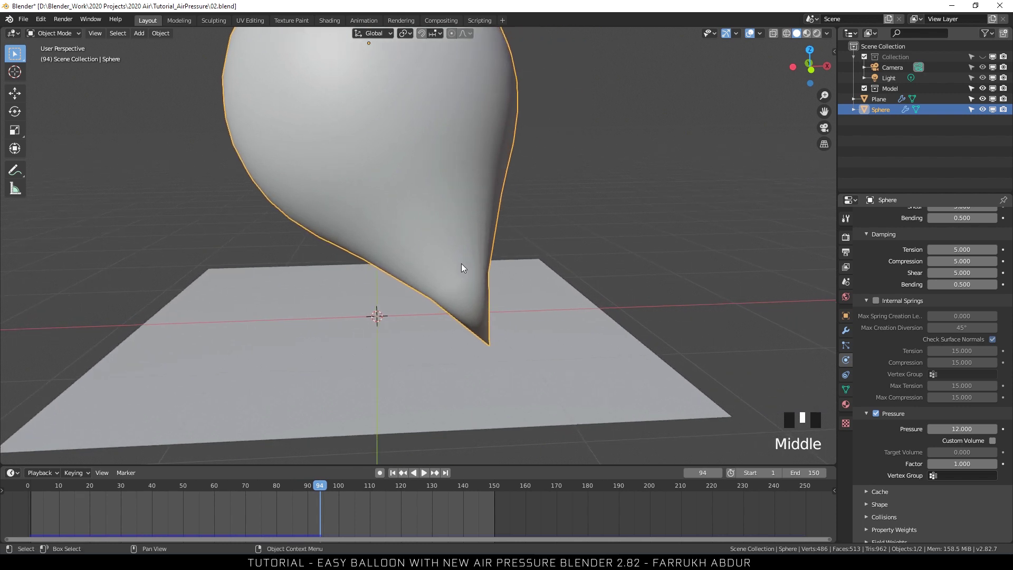
pyautogui.click(394, 473)
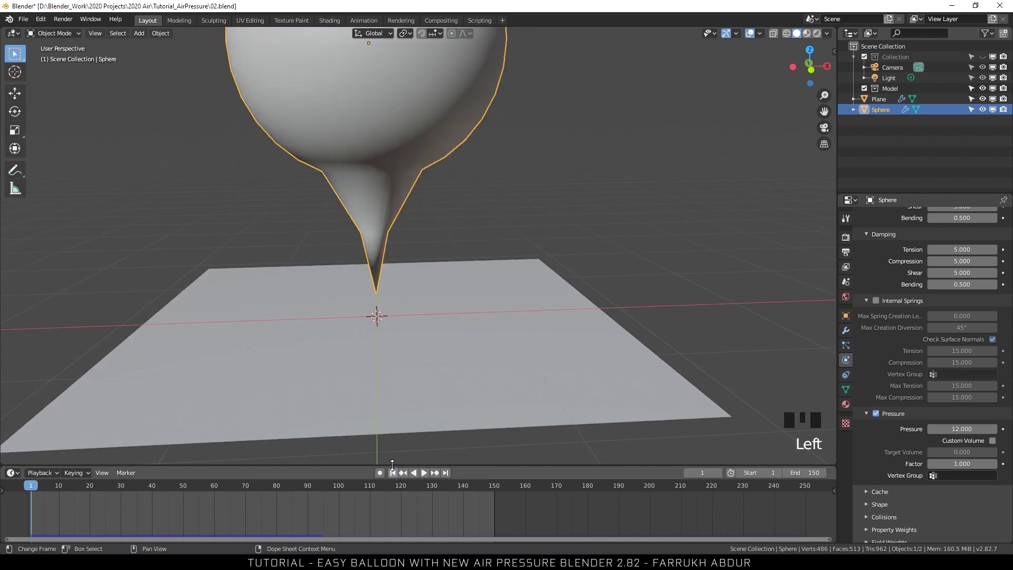
# Step: In Edit Mode vertex select, select the balloon's bottom tip vertex
pyautogui.press('Tab')
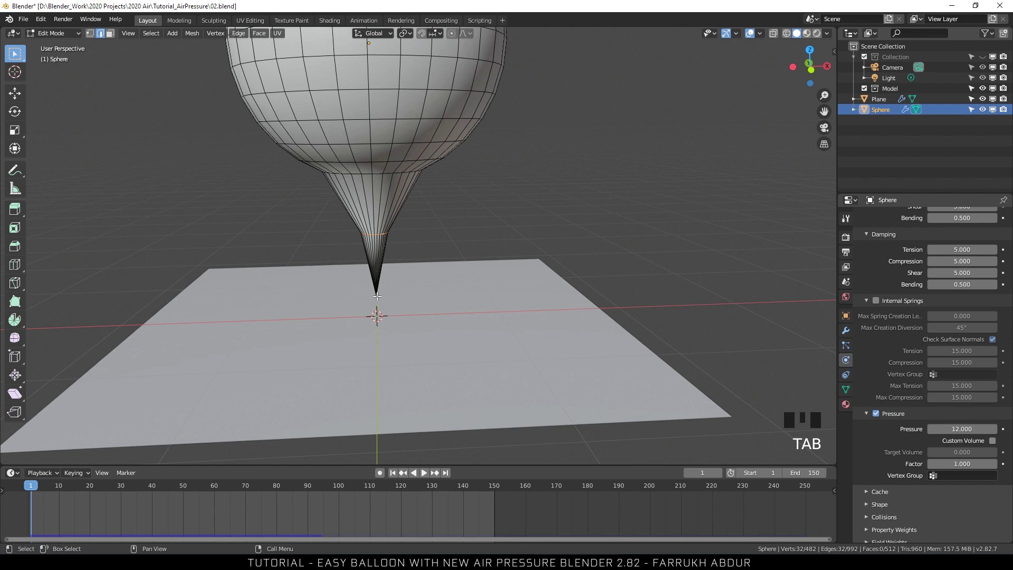
pyautogui.press('1')
pyautogui.scroll(6, 377, 301)
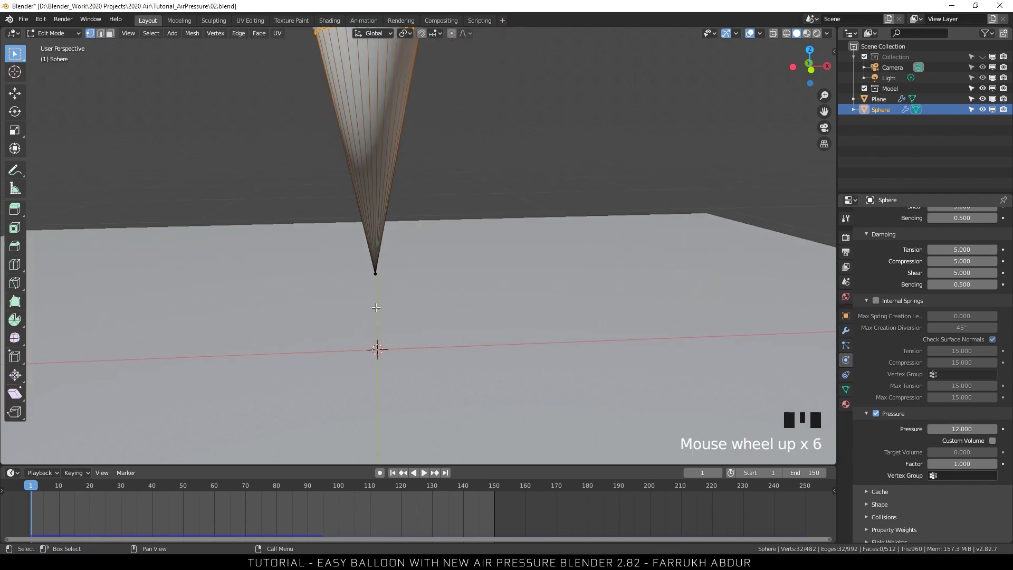
pyautogui.click(375, 276)
pyautogui.keyDown('alt'); pyautogui.moveTo(374, 276); pyautogui.dragTo(728, 368); pyautogui.keyUp('alt')
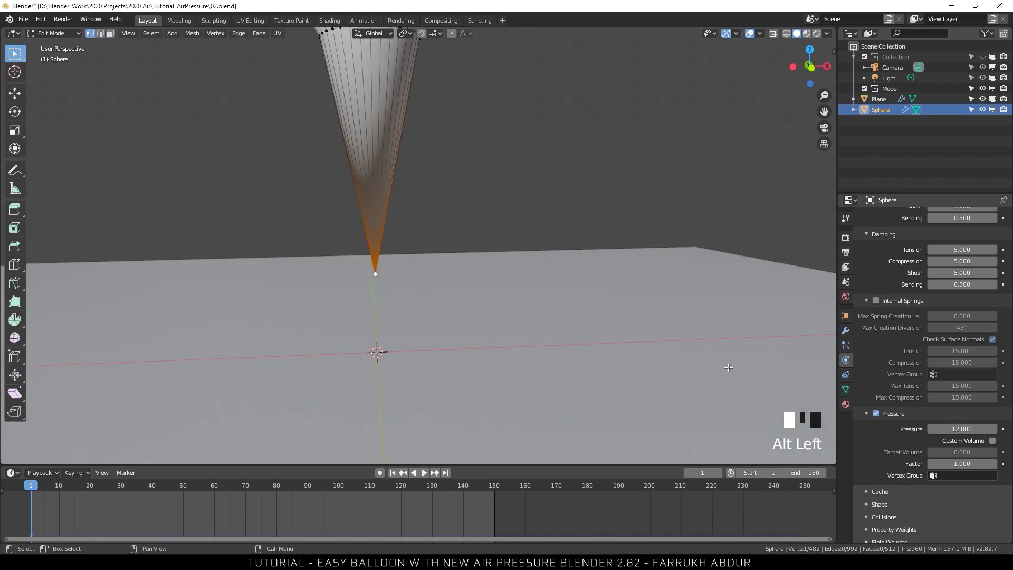
# Step: Create a vertex group named 'Fix Point' and assign the tip vertex to it
pyautogui.click(845, 390)
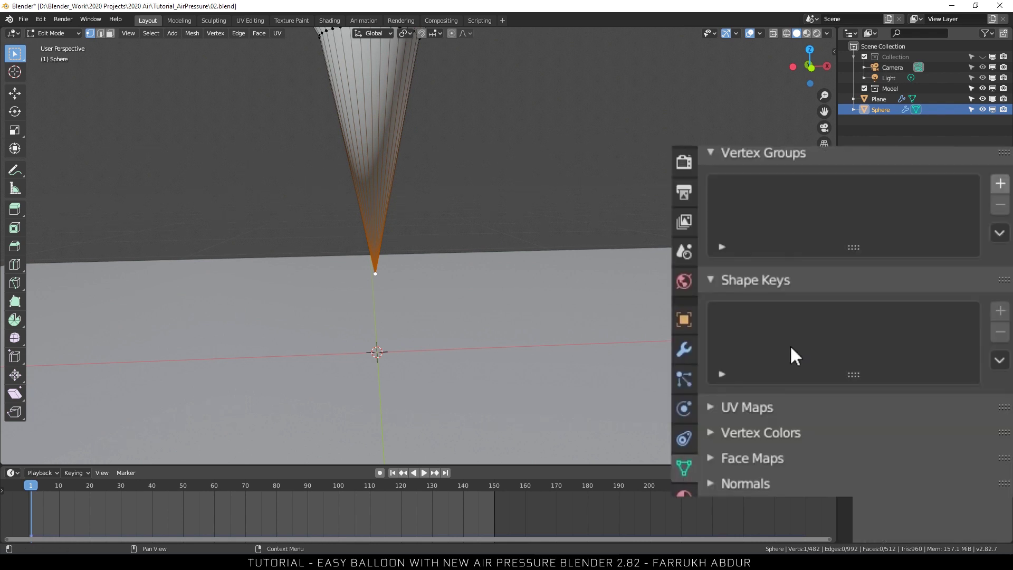
pyautogui.click(1000, 184)
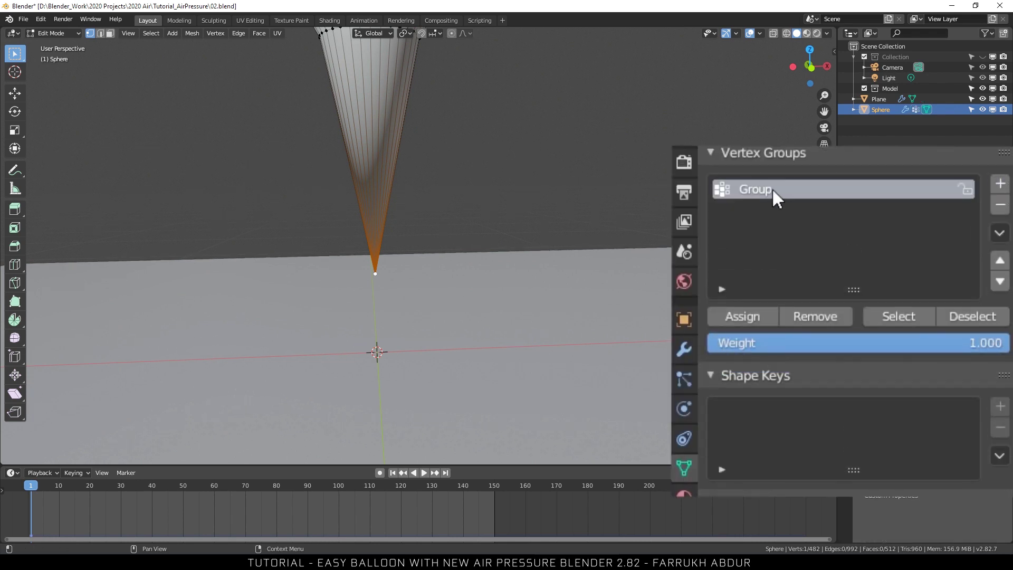
pyautogui.doubleClick(774, 190)
pyautogui.write('Fix Point')
pyautogui.press('Return')
pyautogui.click(741, 324)
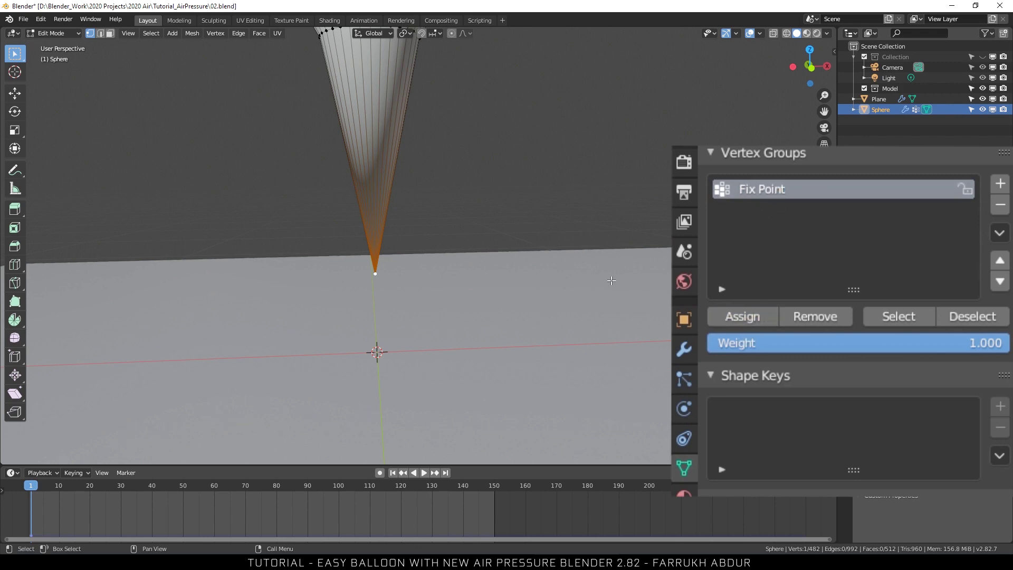
pyautogui.scroll(-4, 536, 270)
pyautogui.press('Tab')
pyautogui.scroll(-3, 536, 270)
# Step: Set the cloth Shape Pin Group to Fix Point
pyautogui.moveTo(539, 252); pyautogui.dragTo(549, 241, button='middle')
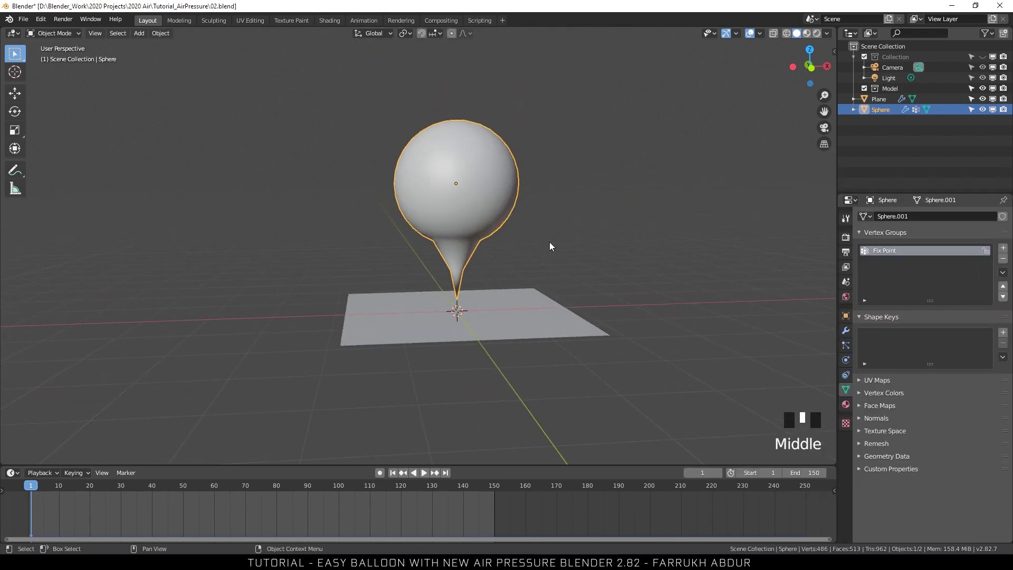
pyautogui.scroll(2, 547, 243)
pyautogui.keyDown('alt'); pyautogui.moveTo(548, 242); pyautogui.dragTo(932, 402); pyautogui.keyUp('alt')
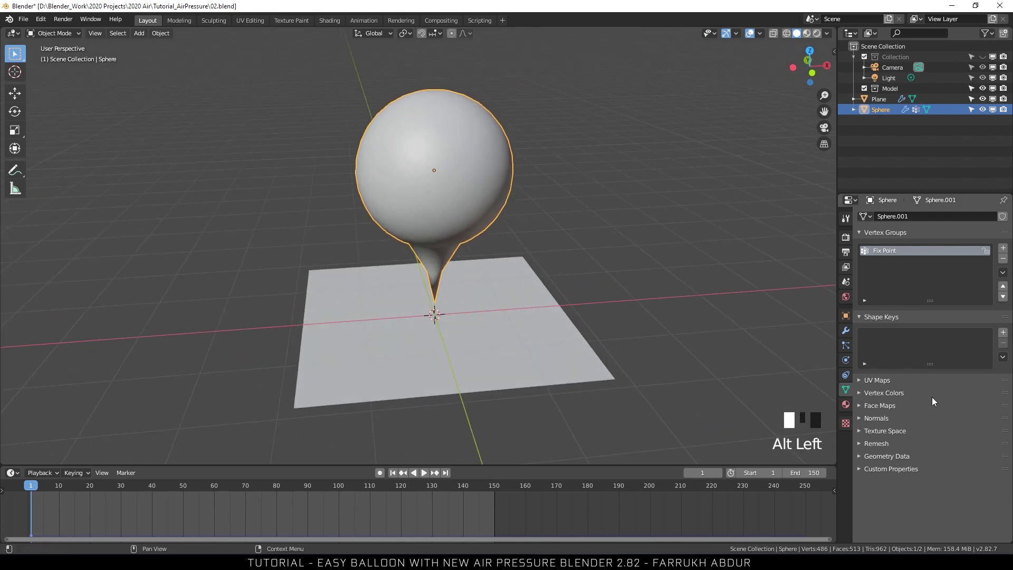
pyautogui.click(849, 375)
pyautogui.click(845, 360)
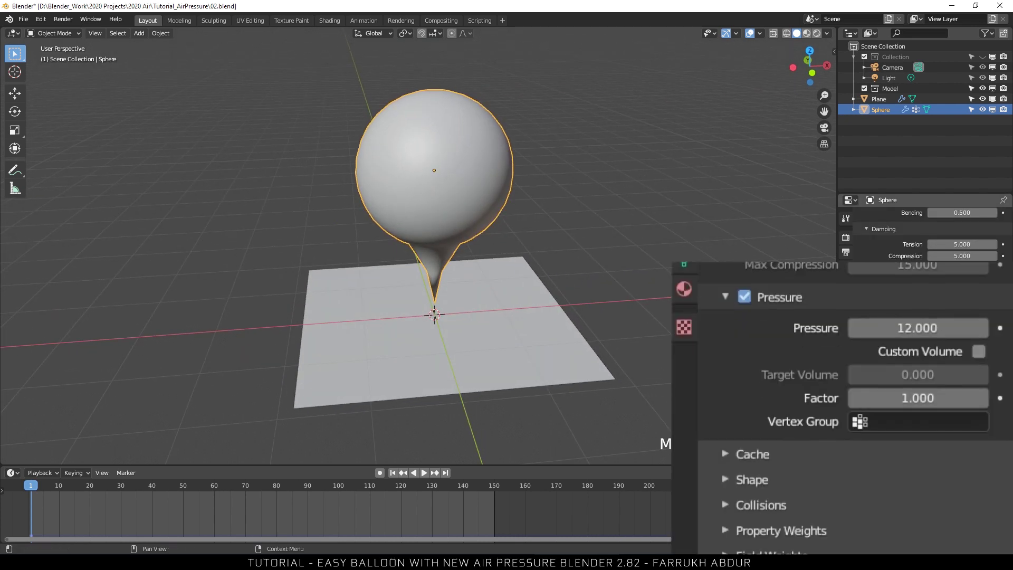
pyautogui.click(757, 478)
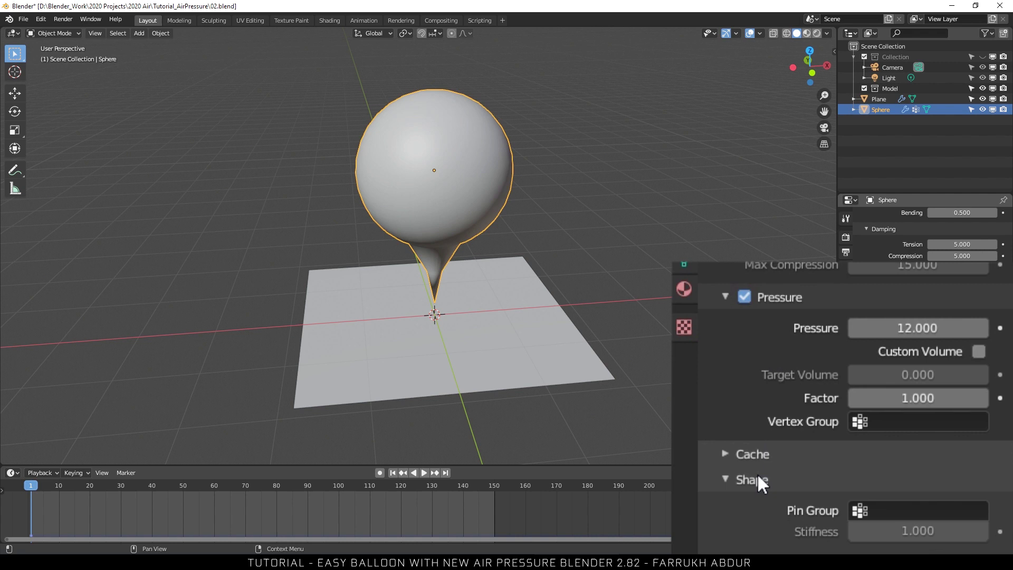
pyautogui.click(879, 507)
pyautogui.click(805, 290)
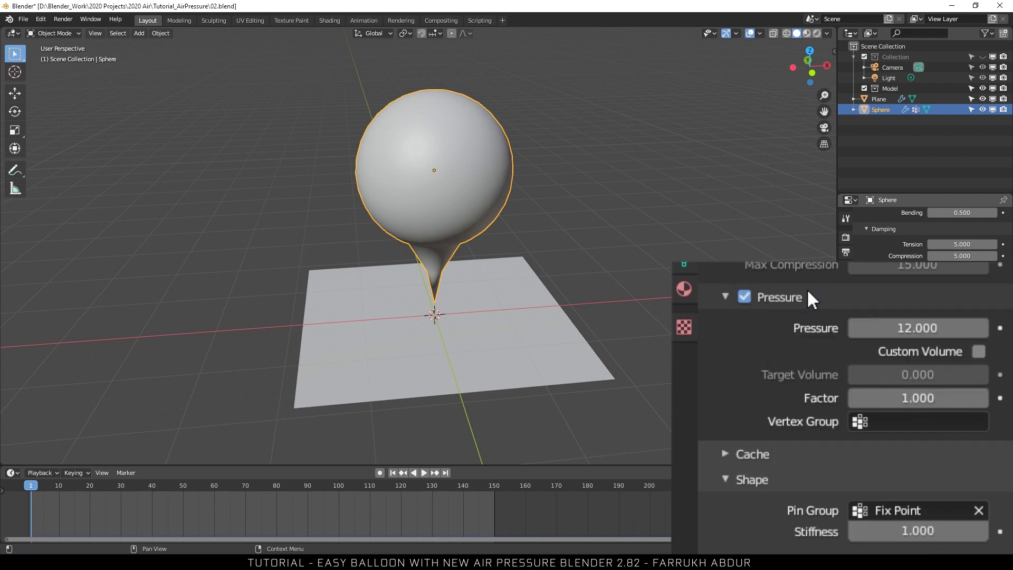
# Step: Preview the anchored balloon inflating, then pause and return to frame 1
pyautogui.scroll(1, 473, 331)
pyautogui.moveTo(474, 331); pyautogui.dragTo(445, 438, button='middle')
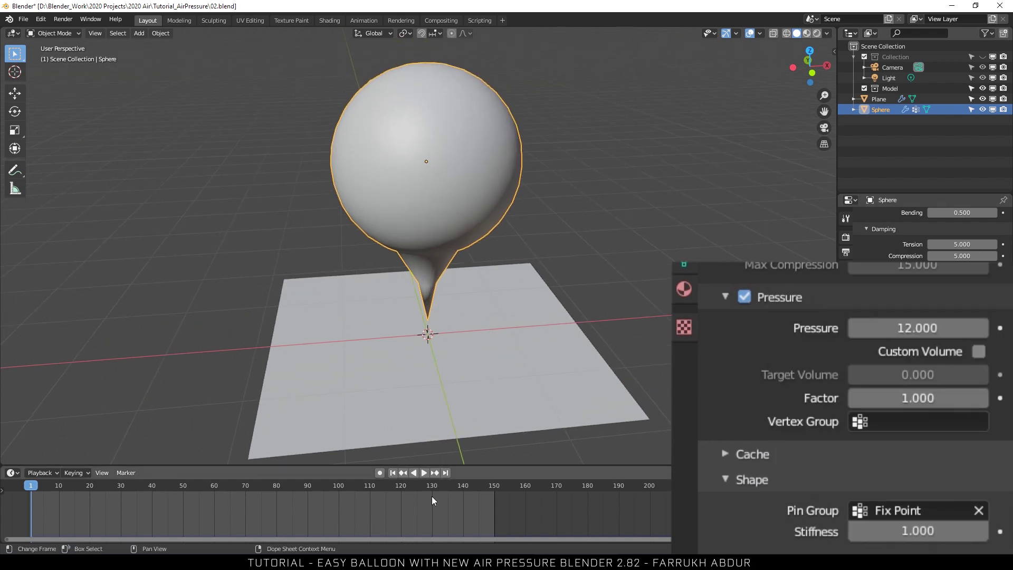
pyautogui.click(426, 473)
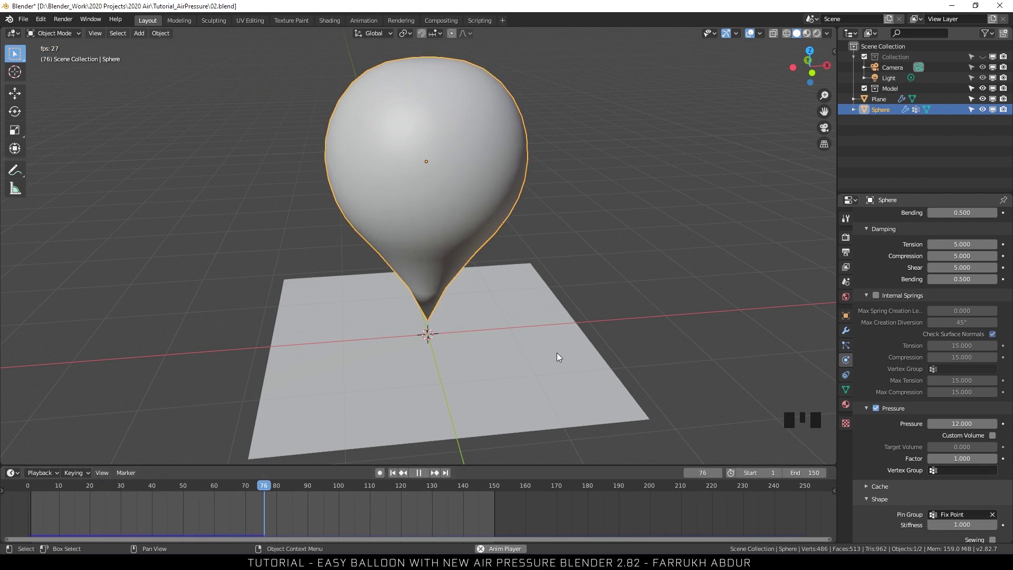
pyautogui.moveTo(603, 365); pyautogui.dragTo(587, 305, button='middle')
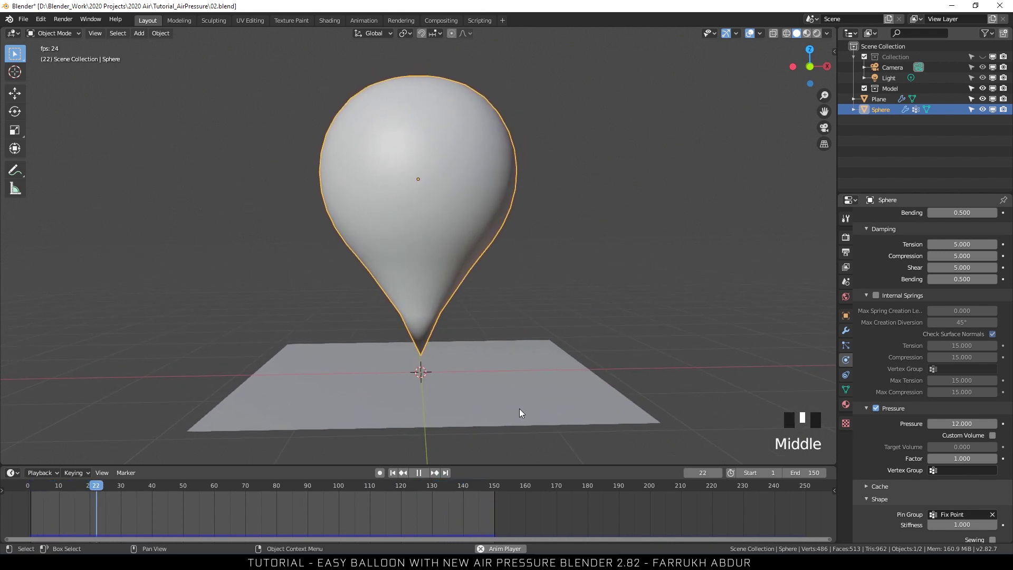
pyautogui.click(421, 474)
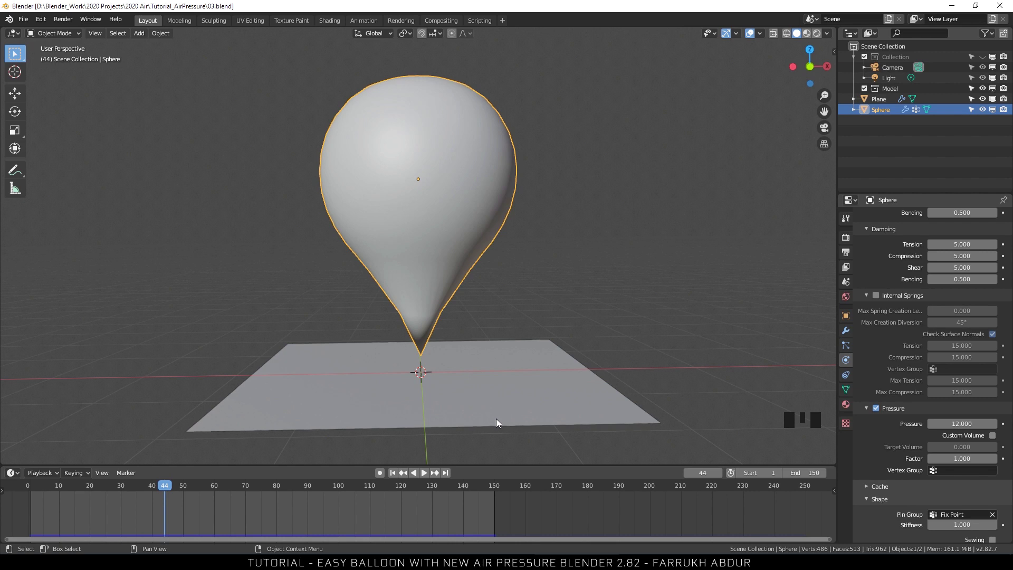
pyautogui.scroll(2, 493, 420)
pyautogui.keyDown('alt'); pyautogui.moveTo(494, 420); pyautogui.dragTo(521, 415); pyautogui.keyUp('alt')
pyautogui.scroll(-3, 891, 365)
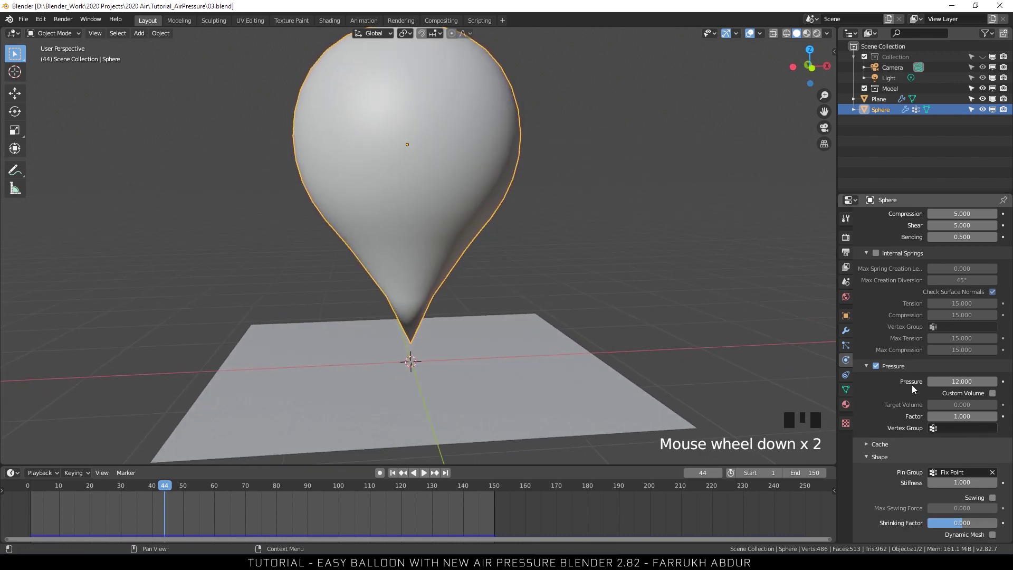
pyautogui.scroll(-3, 875, 356)
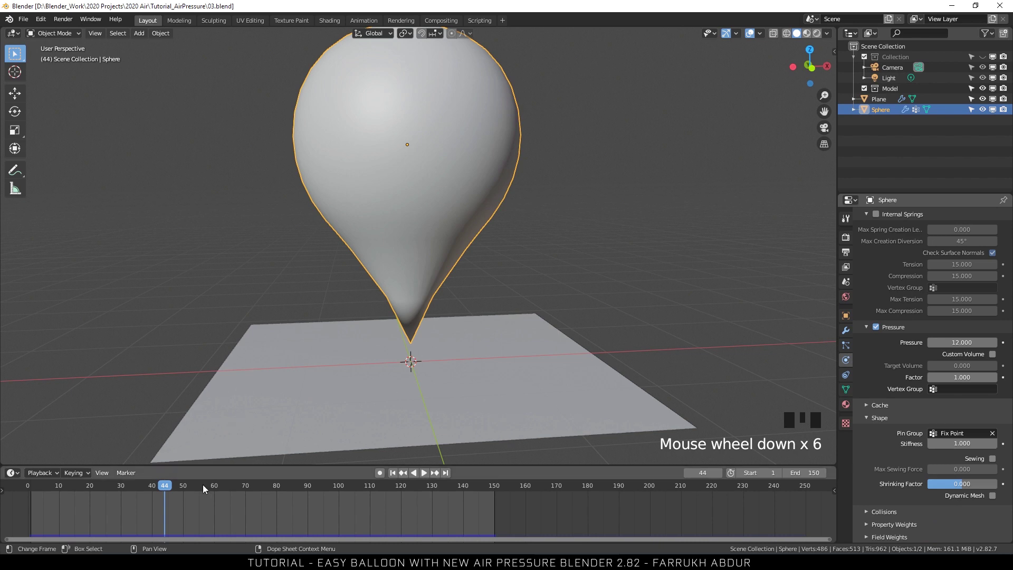
pyautogui.click(390, 473)
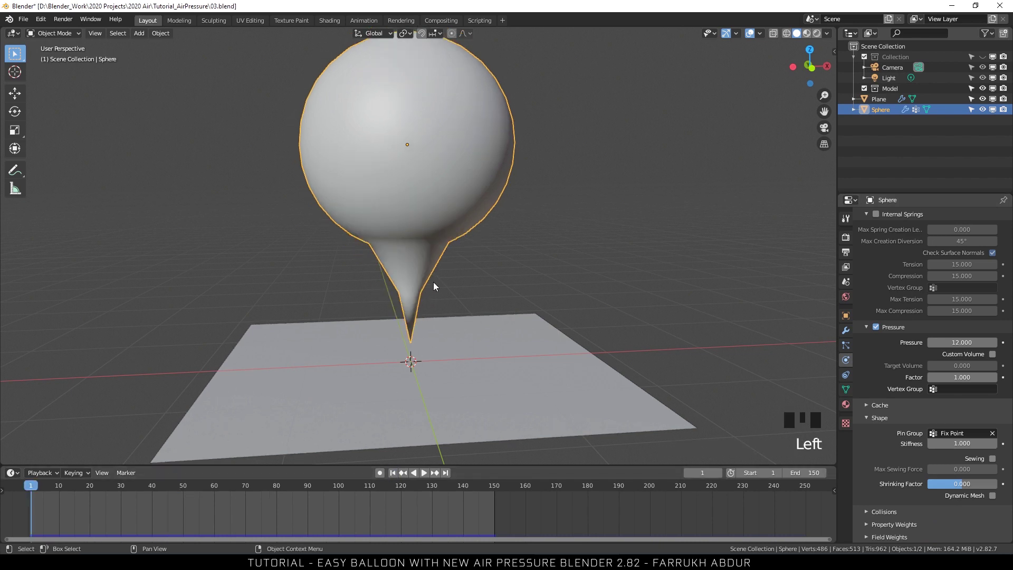
# Step: Set the Shrinking Factor to 0.7 and keyframe it on frame 1
pyautogui.keyDown('alt'); pyautogui.moveTo(442, 282); pyautogui.dragTo(498, 311); pyautogui.keyUp('alt')
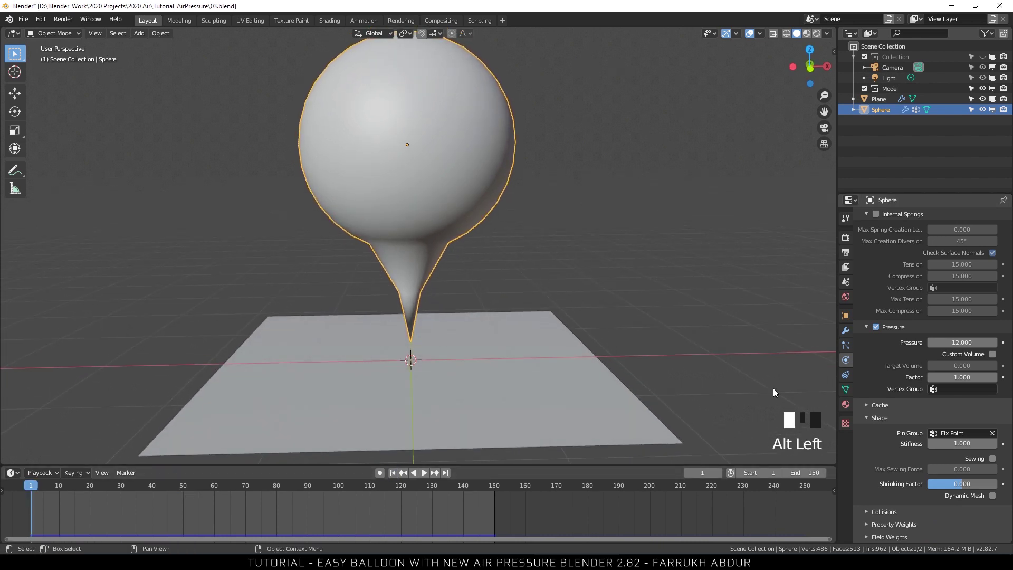
pyautogui.click(961, 485)
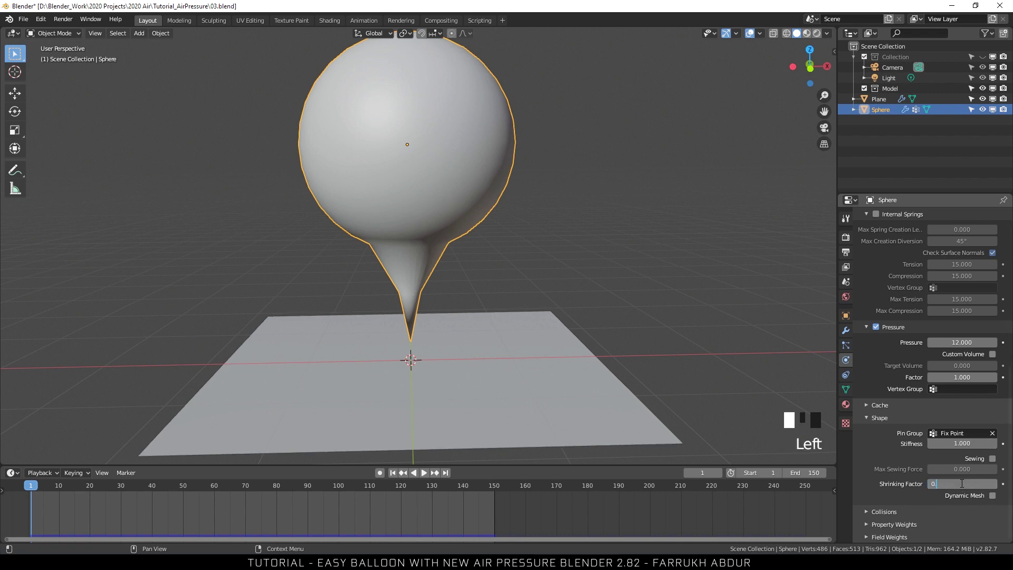
pyautogui.write('0.')
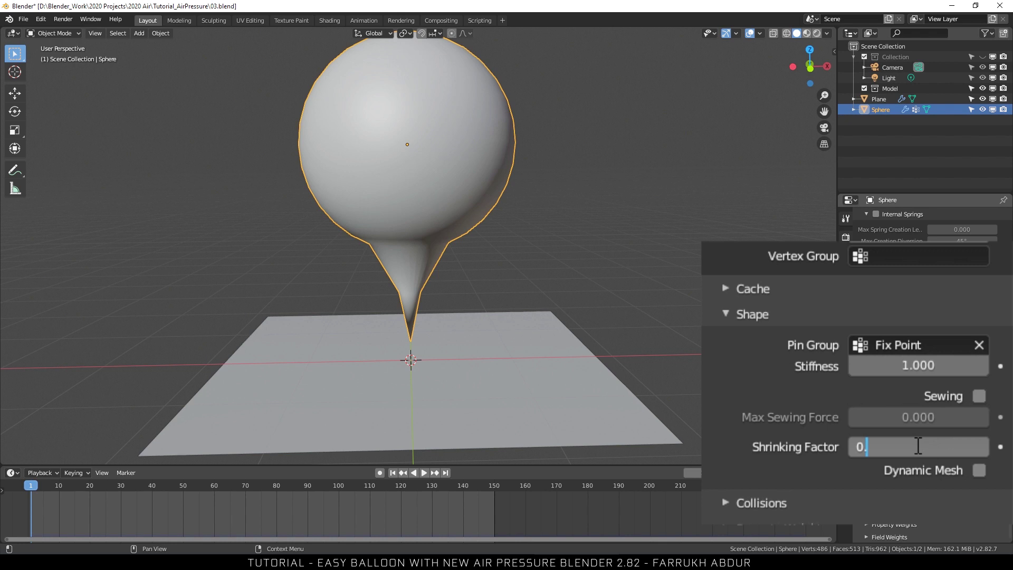
pyautogui.write('7')
pyautogui.press('Return')
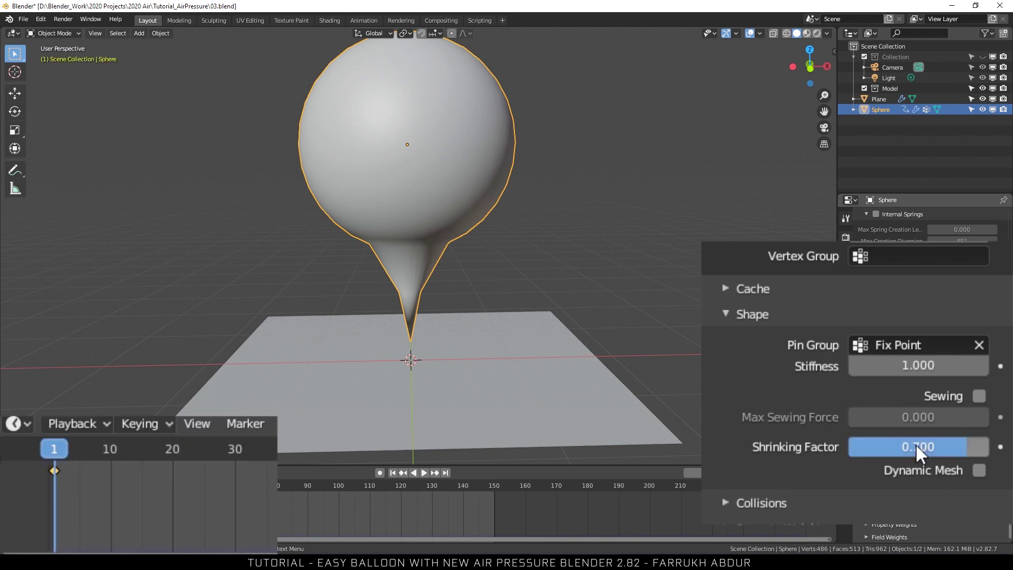
pyautogui.click(1000, 447)
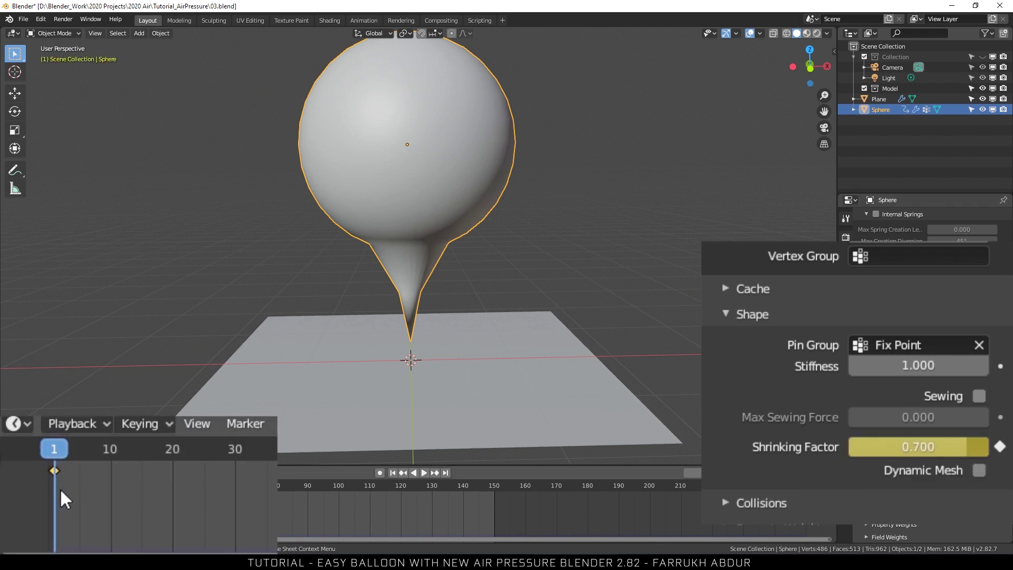
# Step: On frame 60, set the Shrinking Factor to 0
pyautogui.click(31, 490)
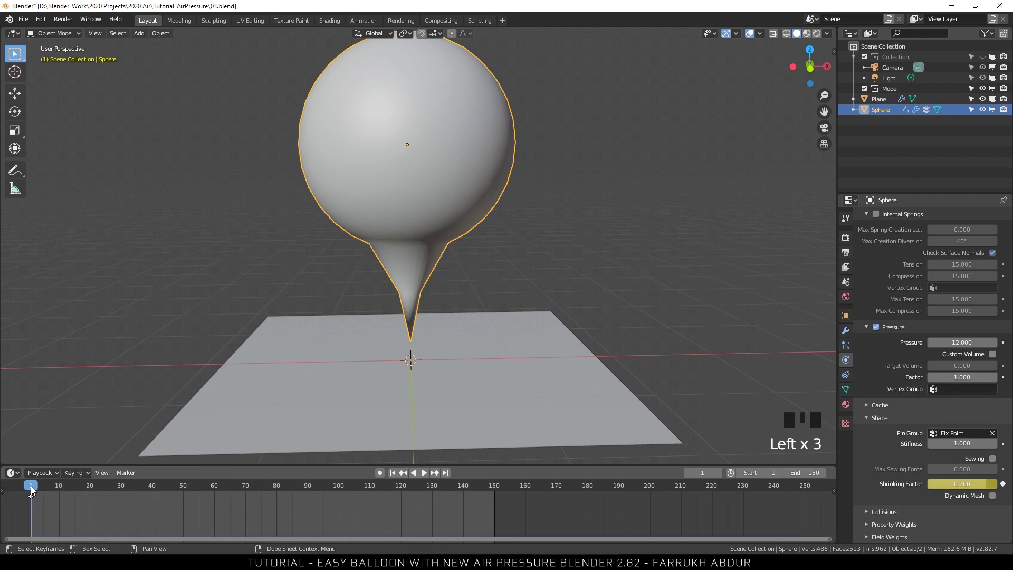
pyautogui.click(32, 493)
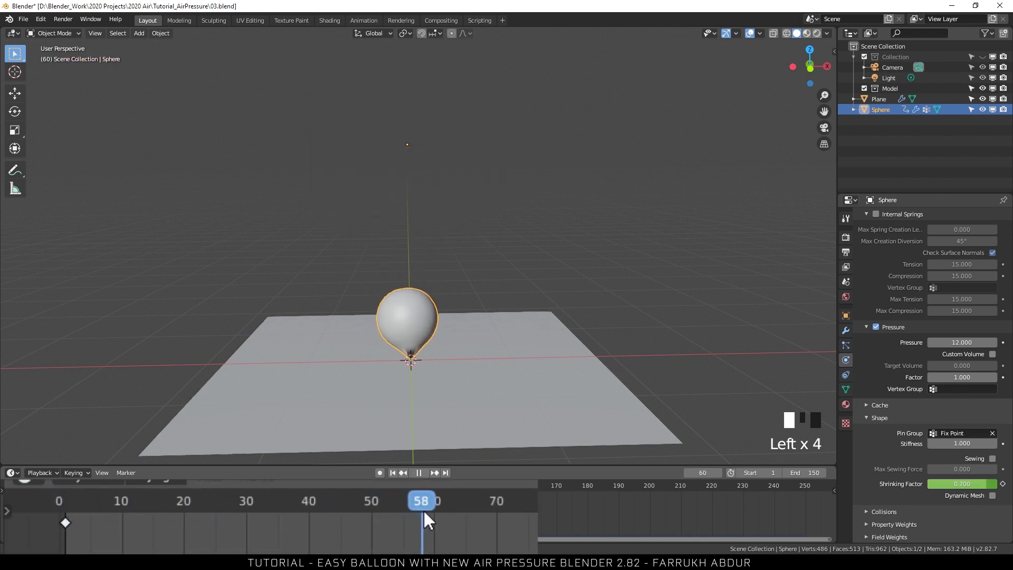
pyautogui.moveTo(423, 509); pyautogui.dragTo(433, 508)
pyautogui.click(971, 485)
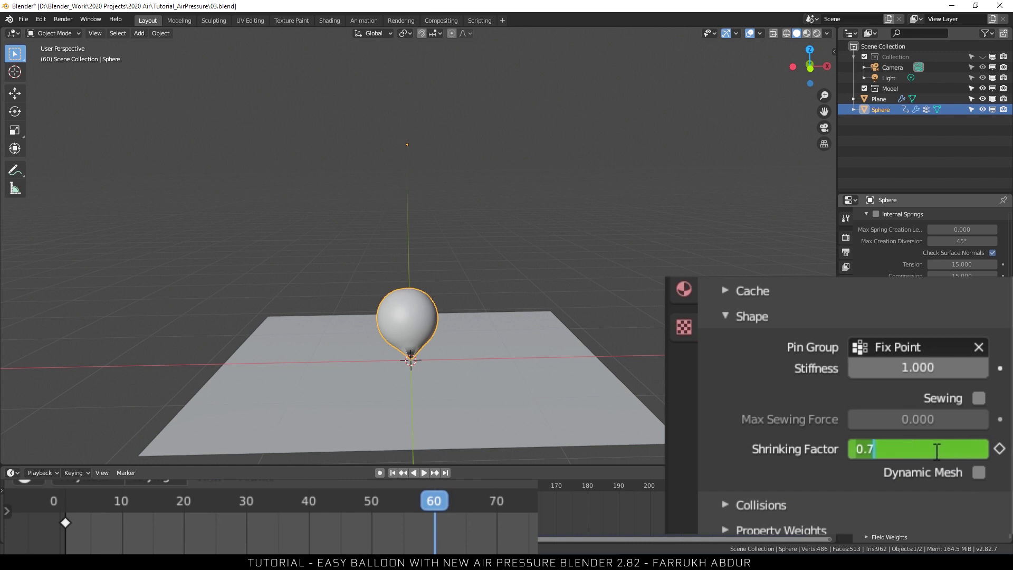
pyautogui.press('Return')
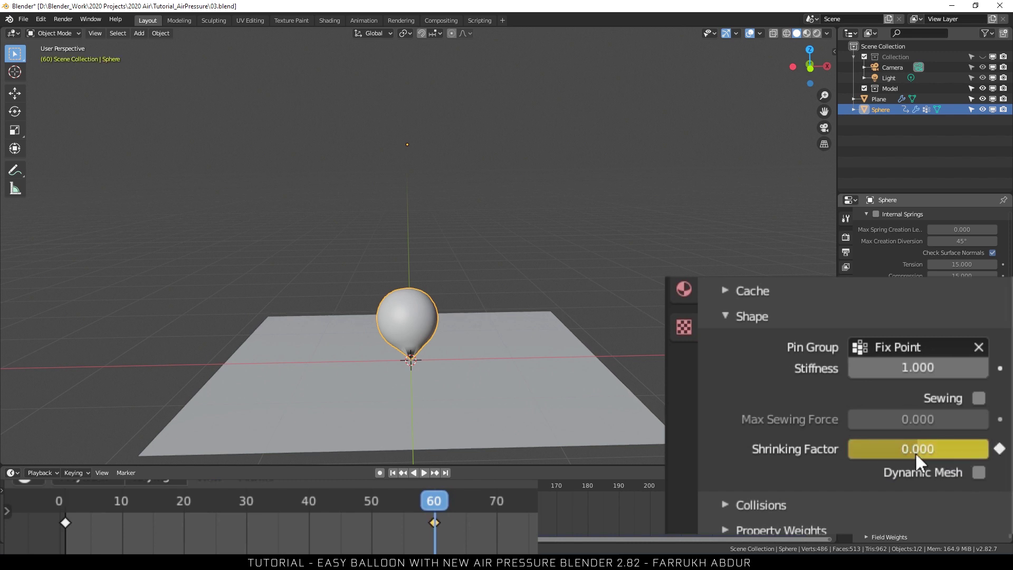
# Step: Play the balloon growing from its shrunken start, then stop and jump to frame 1
pyautogui.click(423, 474)
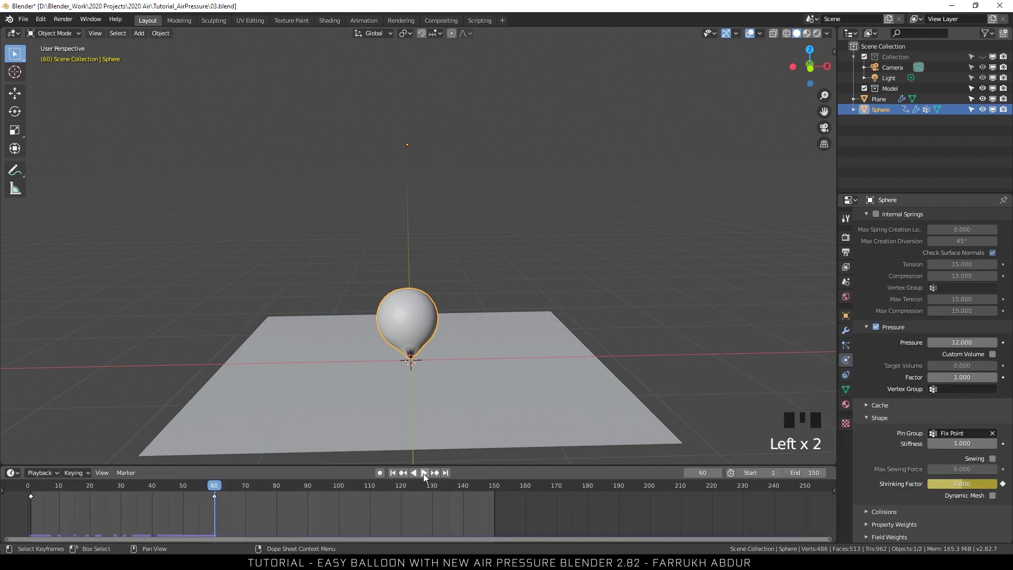
pyautogui.click(423, 473)
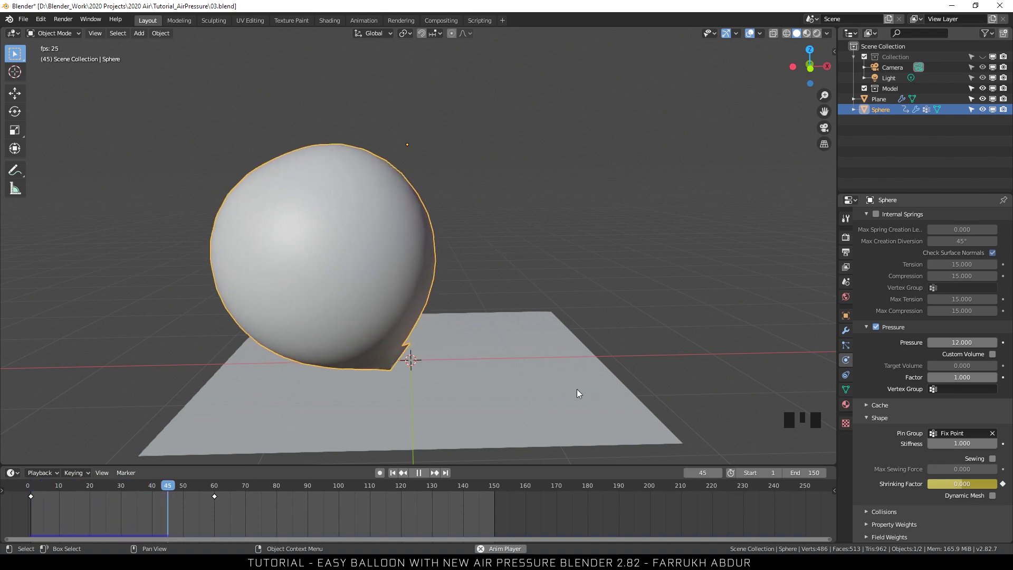
pyautogui.scroll(-2, 509, 347)
pyautogui.keyDown('alt'); pyautogui.moveTo(510, 350); pyautogui.dragTo(504, 363); pyautogui.keyUp('alt')
pyautogui.moveTo(505, 363); pyautogui.dragTo(527, 373, button='middle')
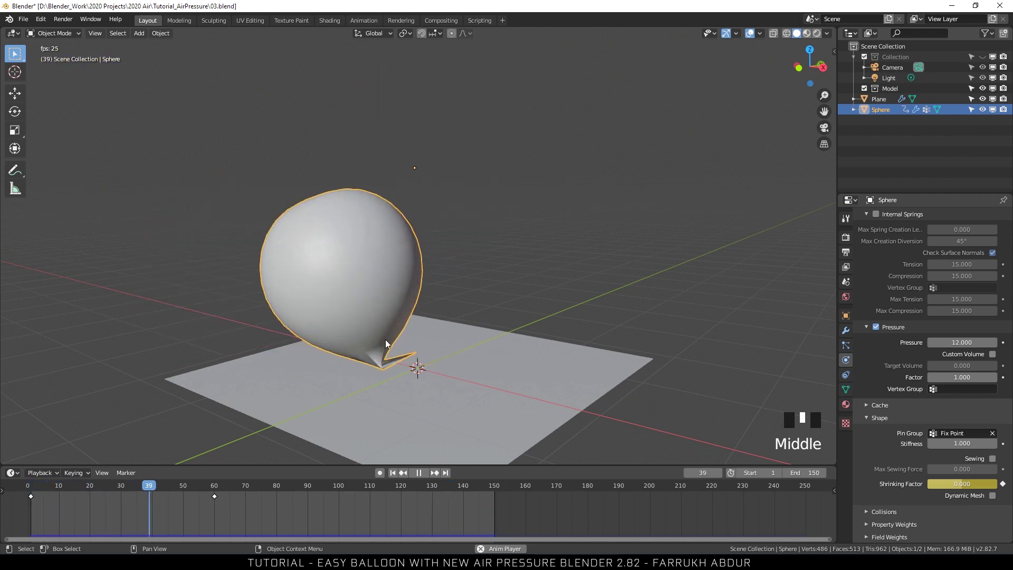
pyautogui.click(420, 473)
pyautogui.click(390, 472)
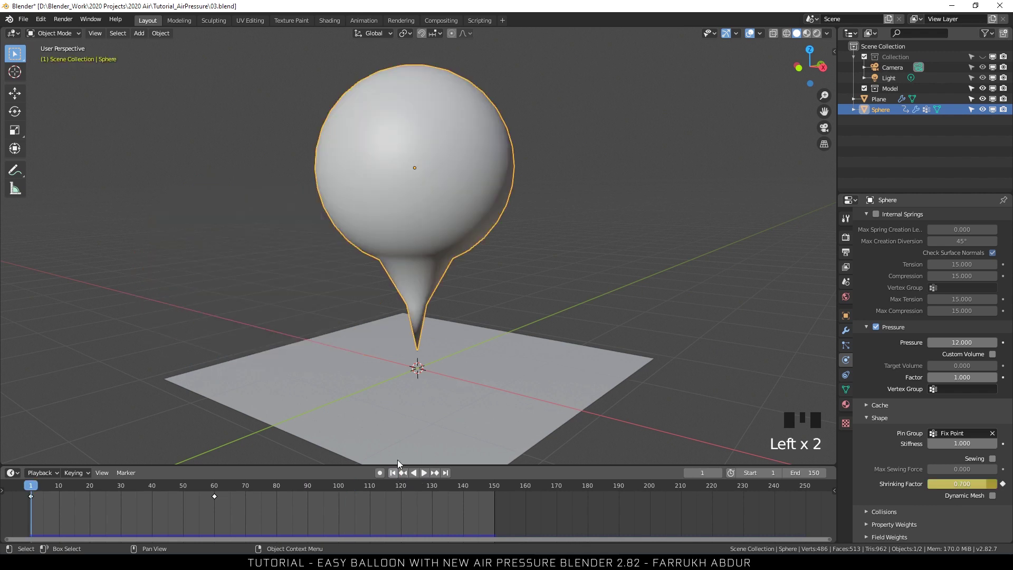
pyautogui.keyDown('alt'); pyautogui.moveTo(397, 460); pyautogui.dragTo(505, 387); pyautogui.keyUp('alt')
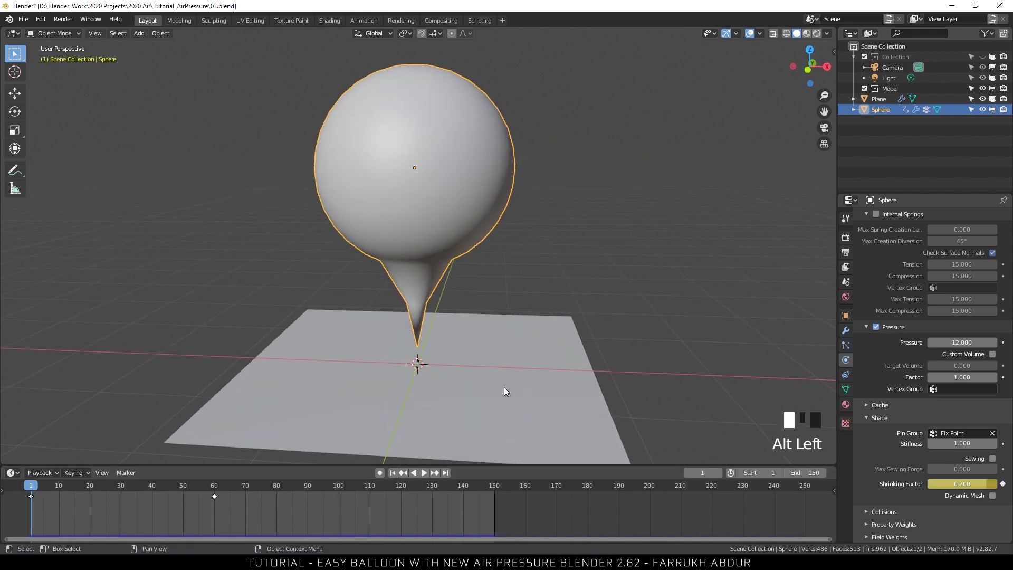
pyautogui.hotkey('shift', 'a')
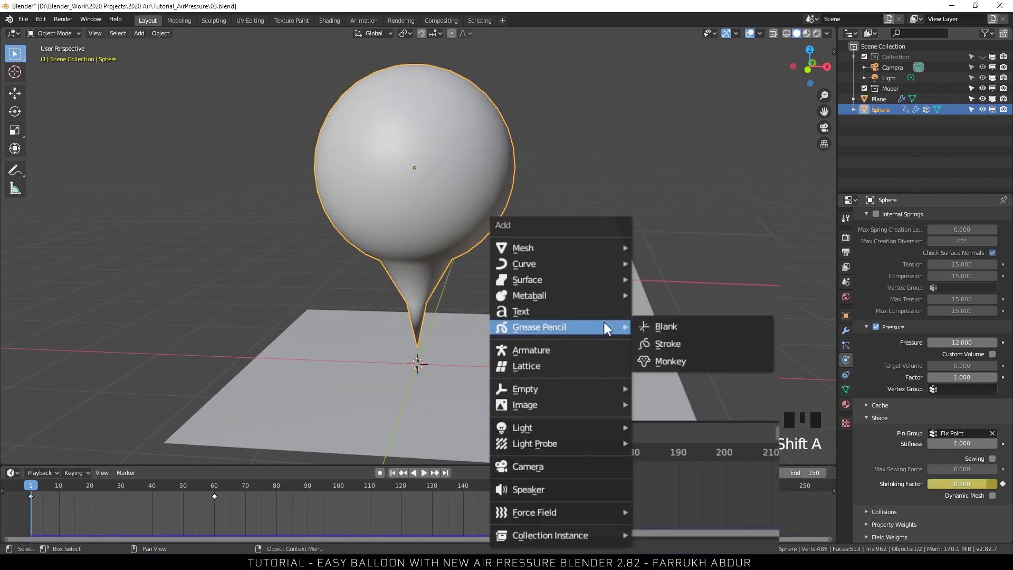
# Step: Add a Wind force field at the balloon's base
pyautogui.moveTo(560, 516)
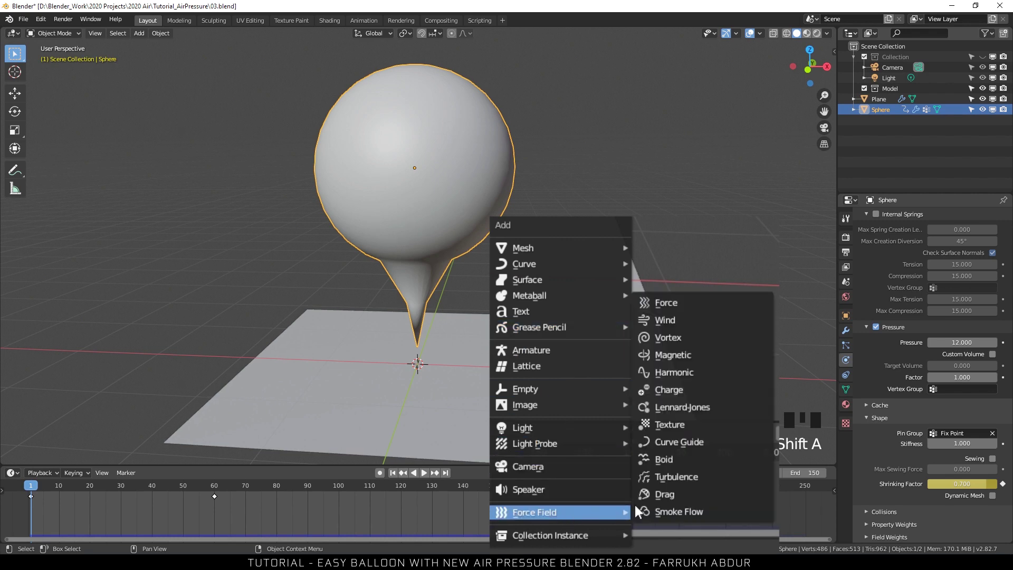
pyautogui.click(672, 321)
pyautogui.keyDown('alt'); pyautogui.moveTo(497, 418); pyautogui.dragTo(504, 396); pyautogui.keyUp('alt')
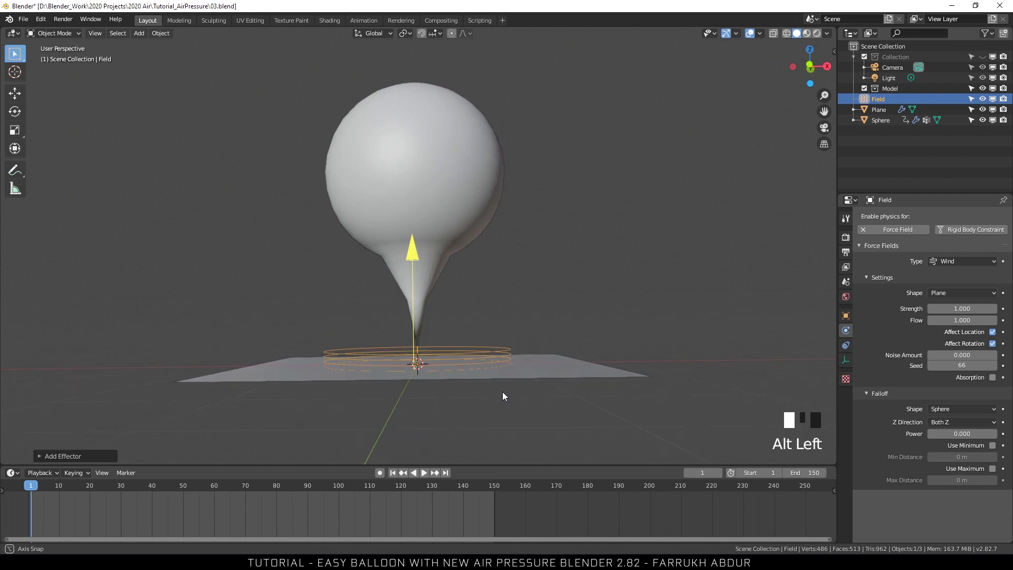
pyautogui.keyDown('alt'); pyautogui.moveTo(437, 353); pyautogui.dragTo(518, 379); pyautogui.keyUp('alt')
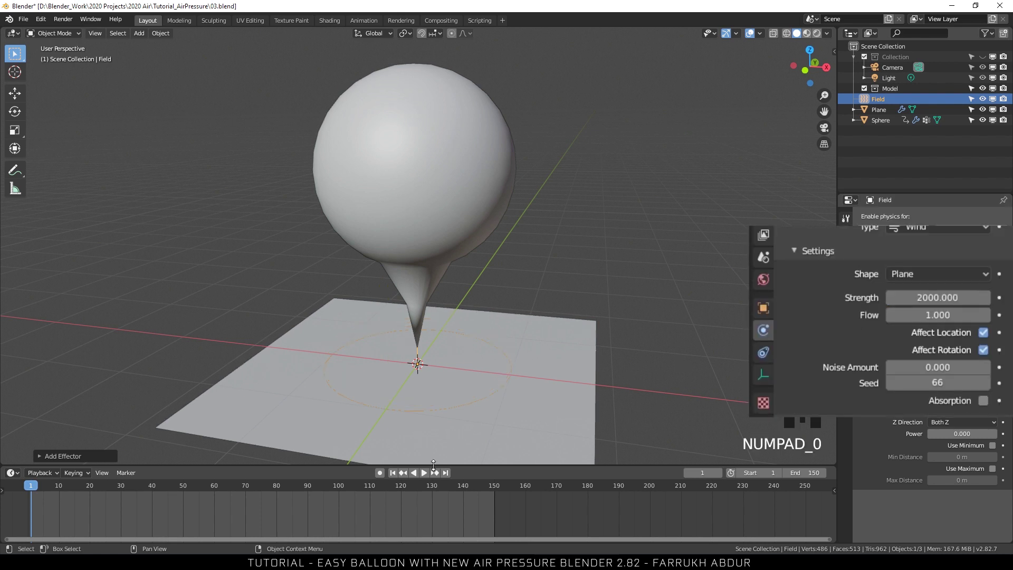
# Step: Play the animation to watch the balloon inflate, viewing it frontally, then stop playback
pyautogui.click(423, 470)
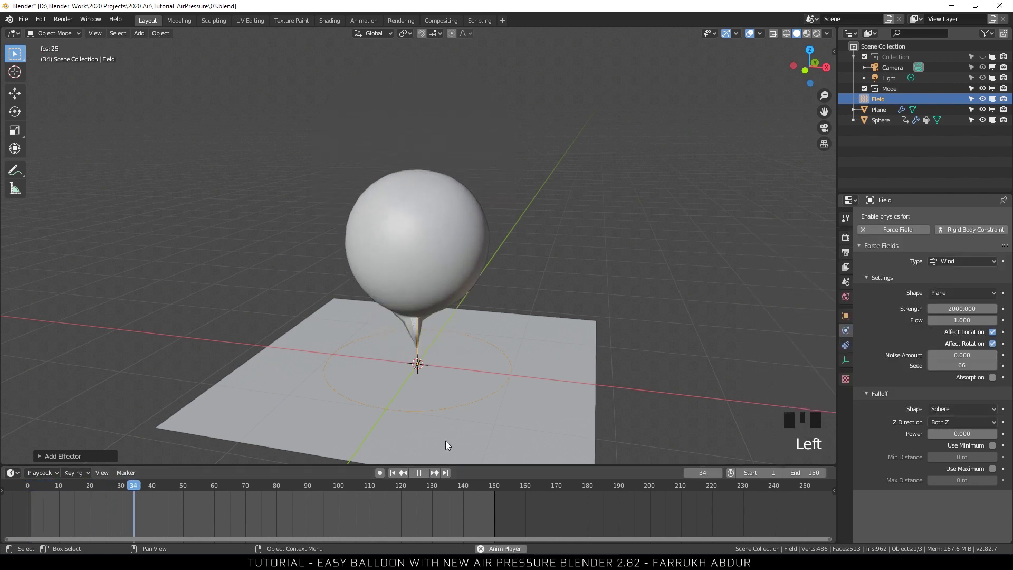
pyautogui.scroll(-2, 463, 316)
pyautogui.keyDown('alt'); pyautogui.moveTo(525, 332); pyautogui.dragTo(558, 318); pyautogui.keyUp('alt')
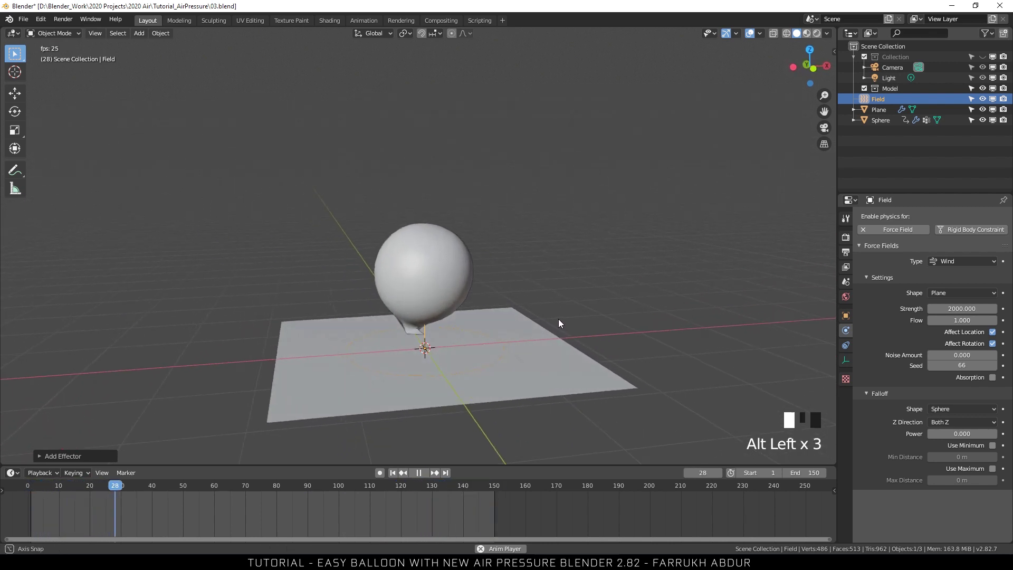
pyautogui.click(418, 473)
# Step: Rewind to frame 1 and select the balloon sphere to show its cloth settings
pyautogui.doubleClick(394, 474)
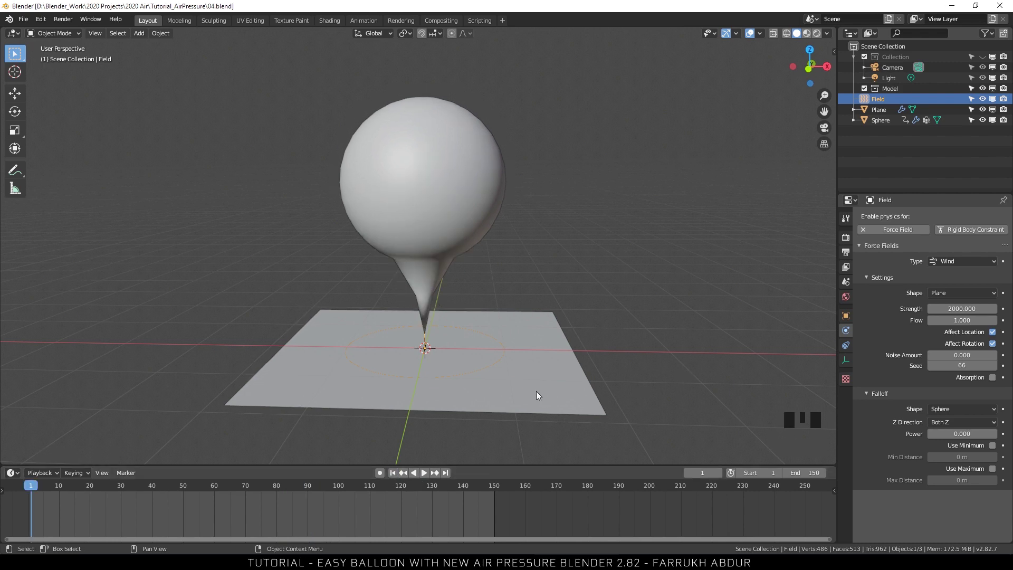
pyautogui.scroll(1, 536, 395)
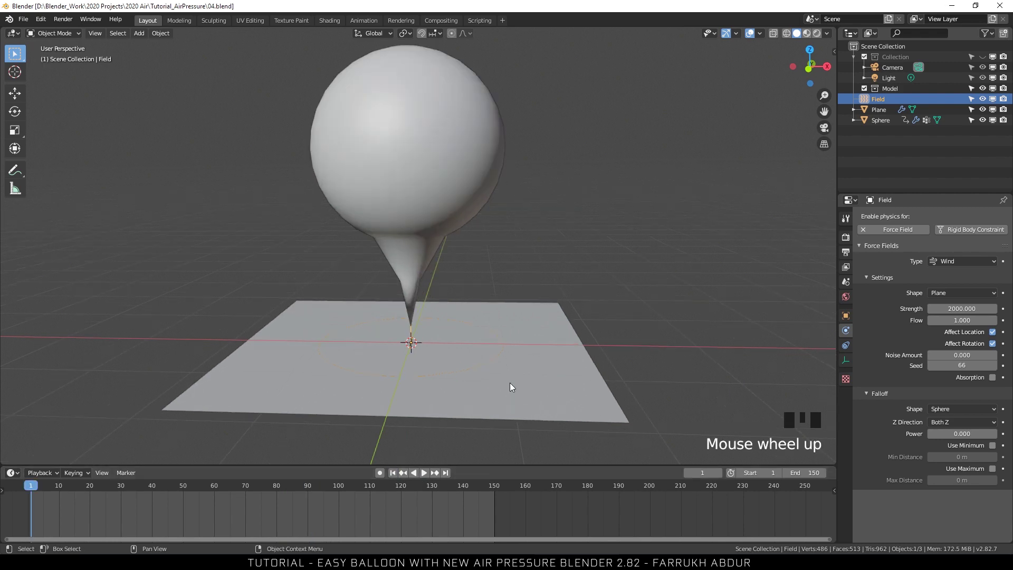
pyautogui.moveTo(510, 386)
pyautogui.mouseDown(button='middle')
pyautogui.moveTo(524, 391)
pyautogui.moveTo(520, 380)
pyautogui.mouseUp(button='middle')
pyautogui.click(480, 186)
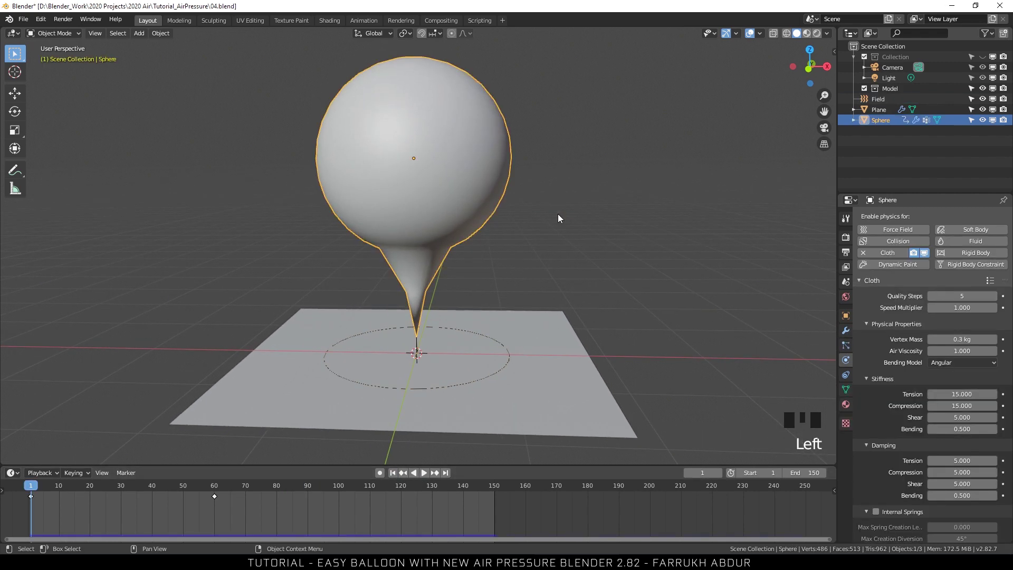
# Step: Play the simulation to check the balloon, then set the pressure Factor to 1
pyautogui.scroll(-8, 891, 385)
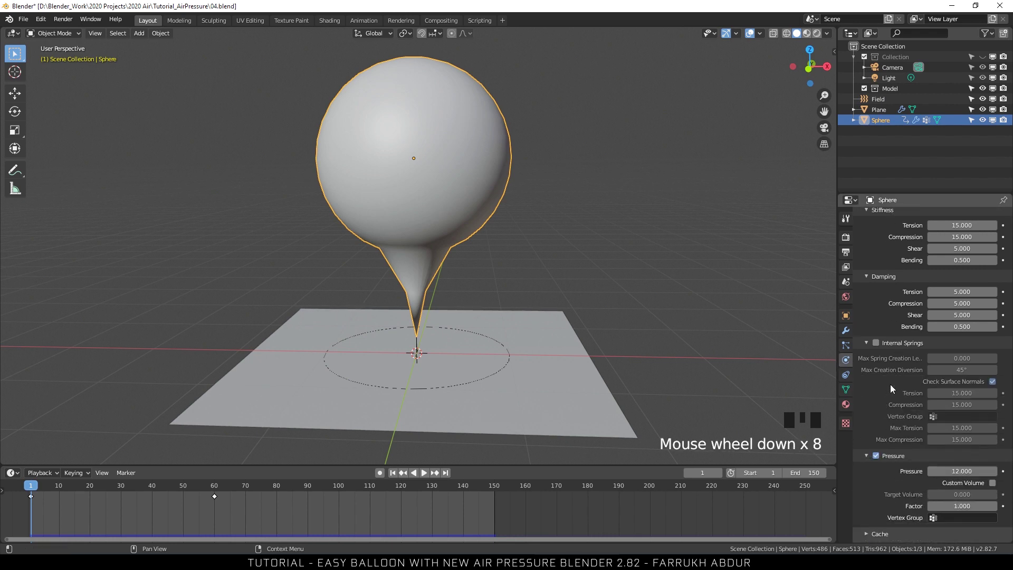
pyautogui.scroll(-4, 890, 384)
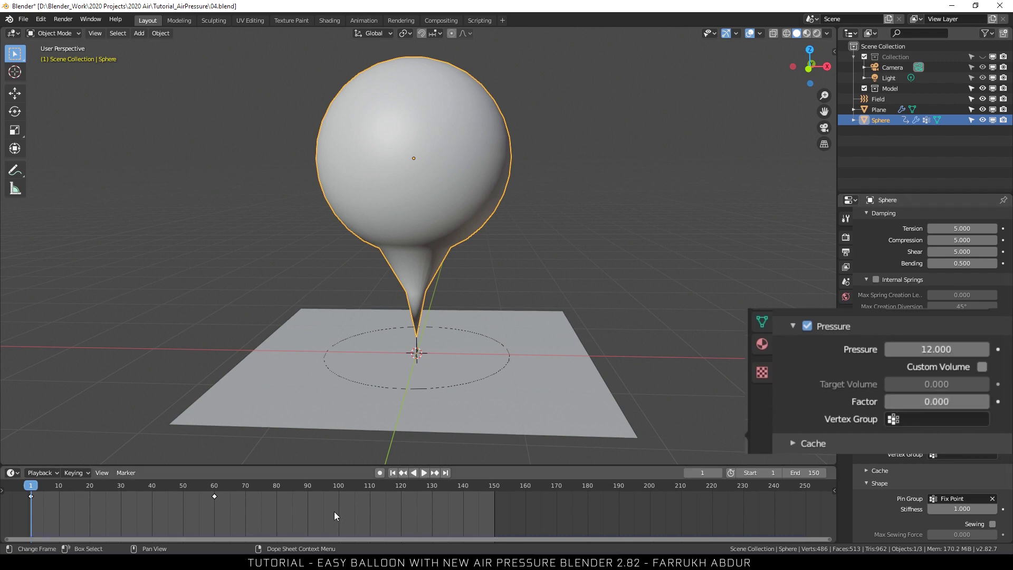
pyautogui.click(423, 473)
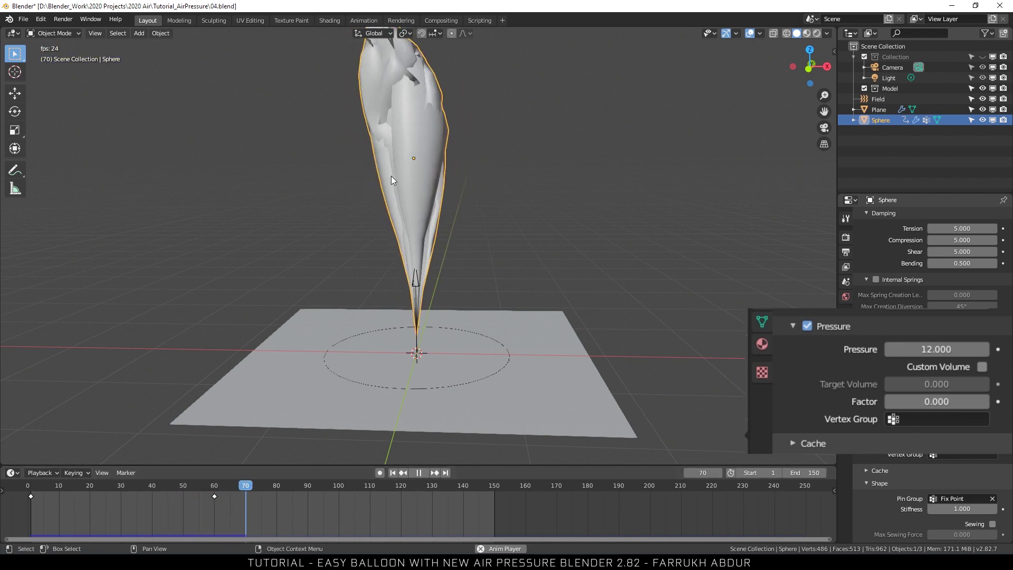
pyautogui.click(929, 402)
pyautogui.write('1')
pyautogui.press('Return')
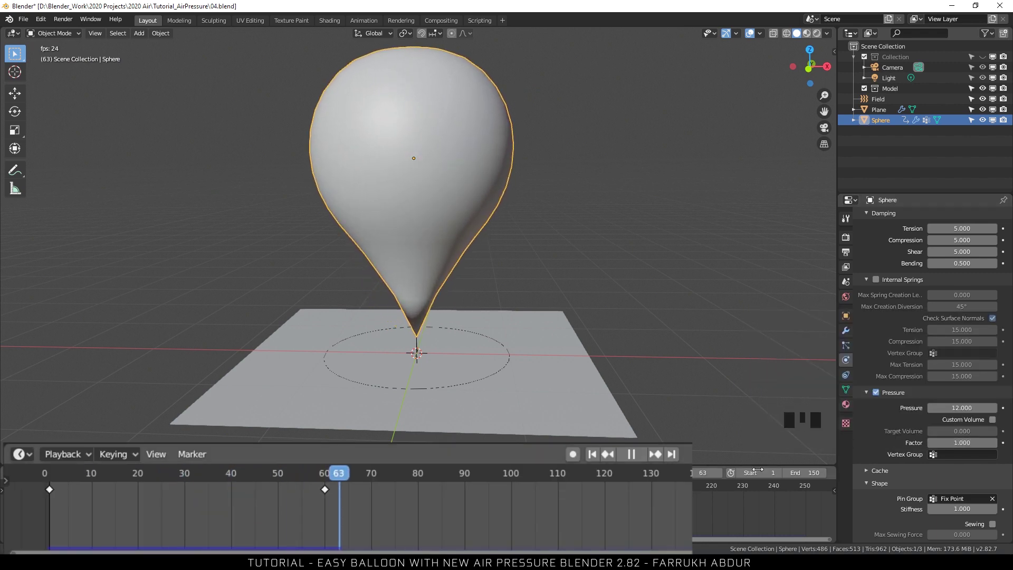
# Step: Key the pressure Factor at frame 1, move to frame 60, and replay the inflation
pyautogui.click(593, 454)
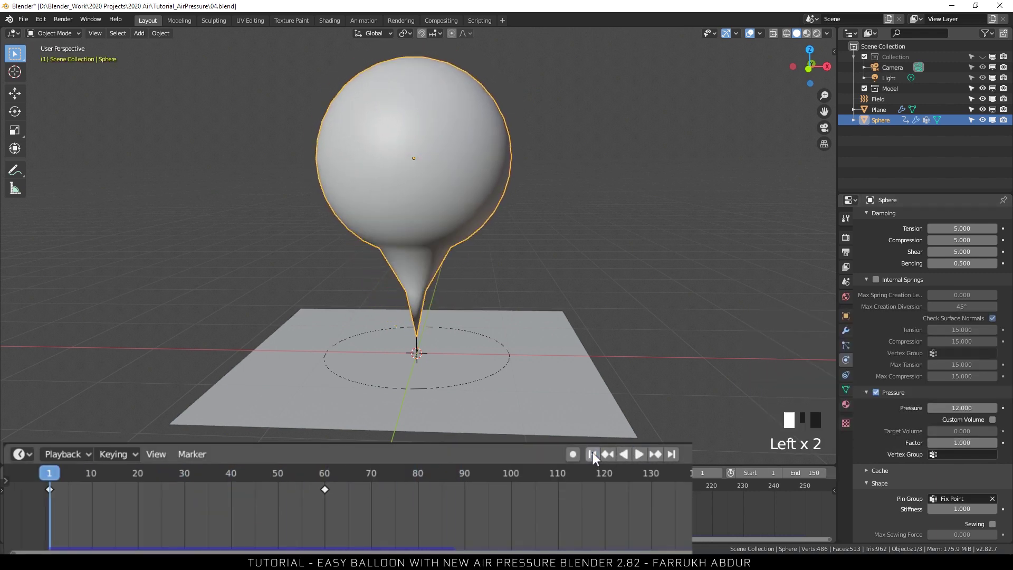
pyautogui.click(975, 442)
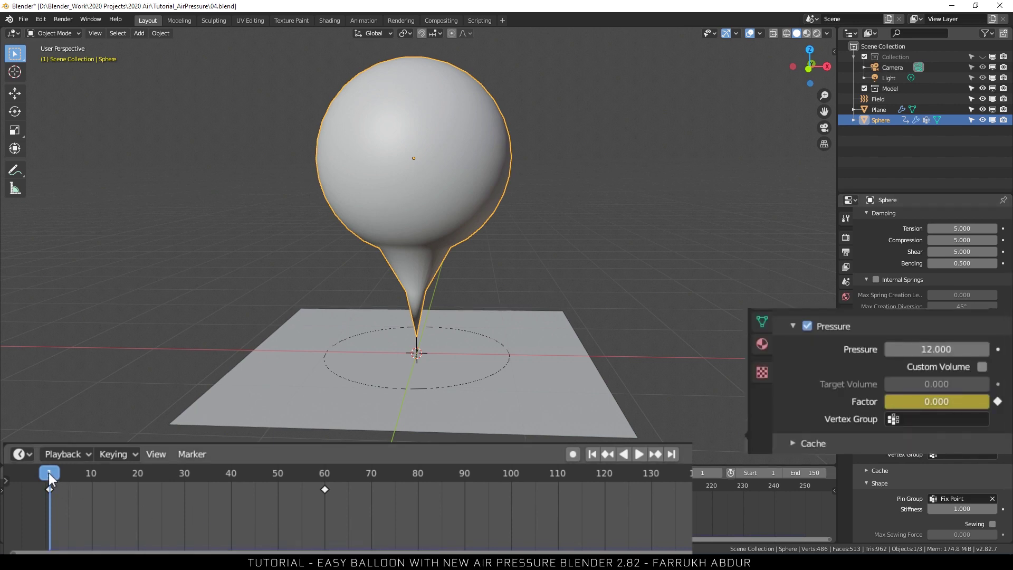
pyautogui.moveTo(49, 473); pyautogui.dragTo(322, 482)
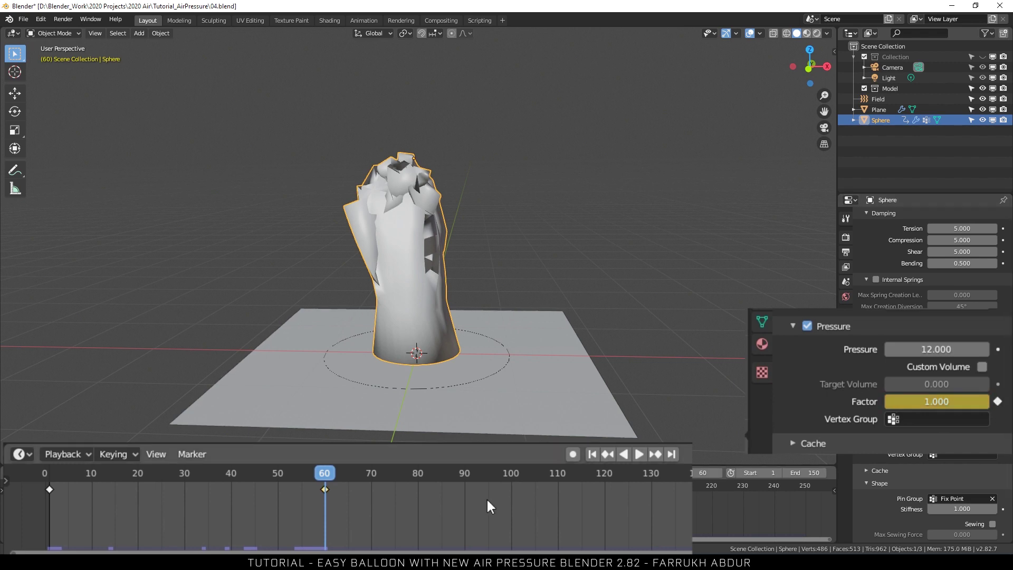
pyautogui.click(640, 453)
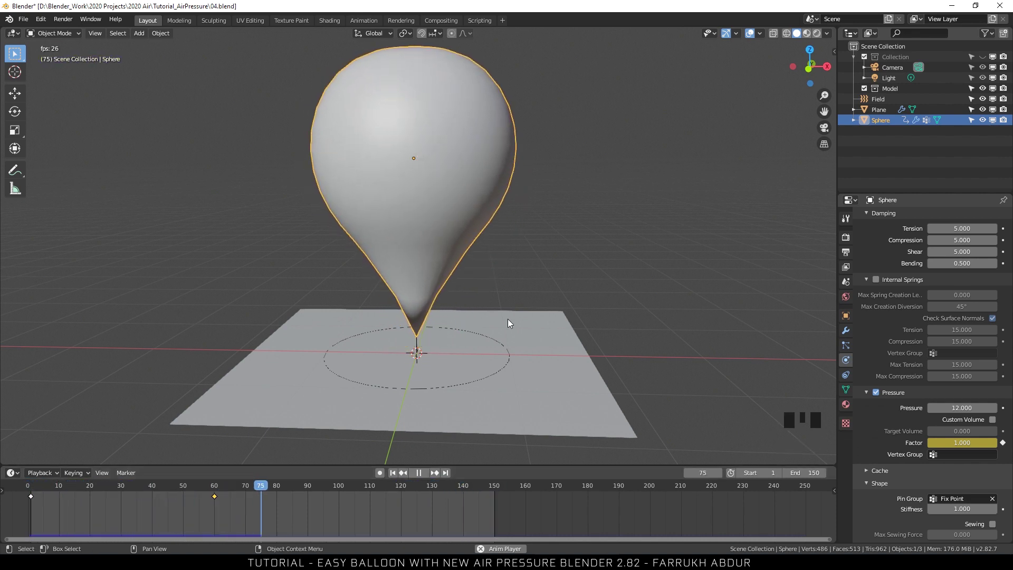
# Step: Switch viewport lighting to MatCap and choose a glossy metallic matcap
pyautogui.moveTo(654, 321); pyautogui.dragTo(670, 308, button='middle')
pyautogui.click(827, 32)
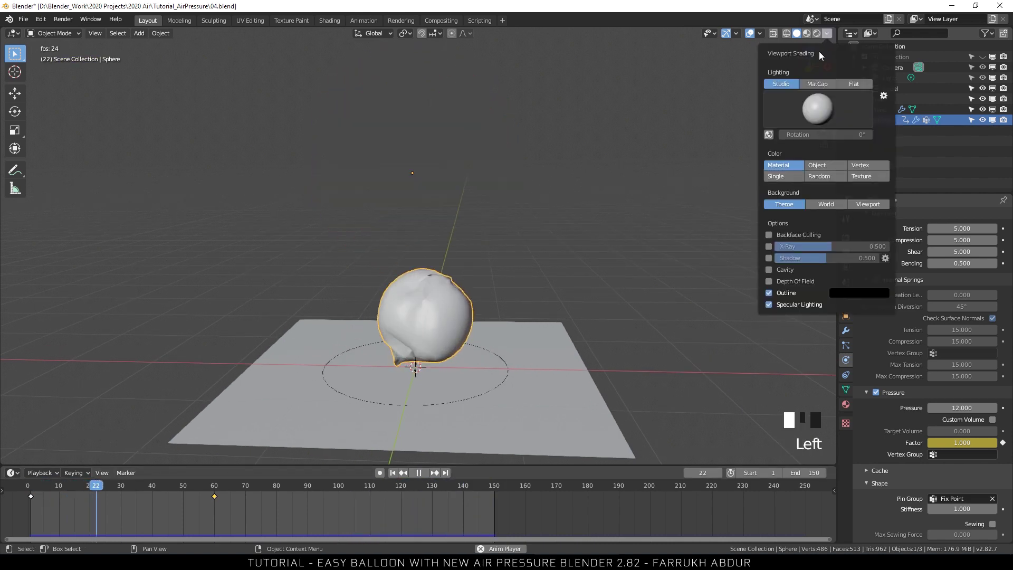
pyautogui.click(813, 84)
pyautogui.click(815, 103)
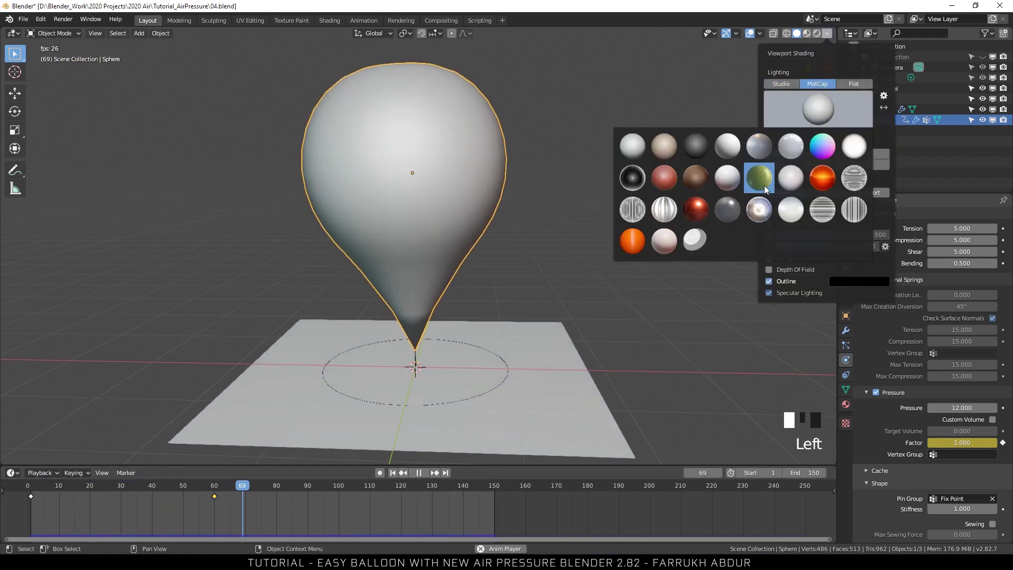
pyautogui.click(758, 207)
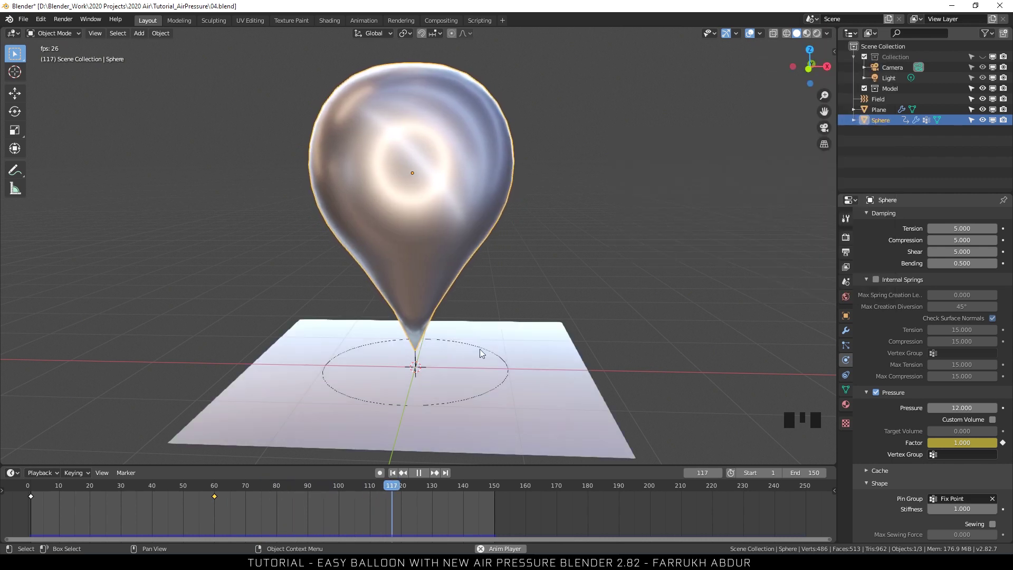
# Step: Pause the playback and rewind the animation to frame 1
pyautogui.keyDown('alt'); pyautogui.moveTo(480, 350); pyautogui.dragTo(584, 347); pyautogui.keyUp('alt')
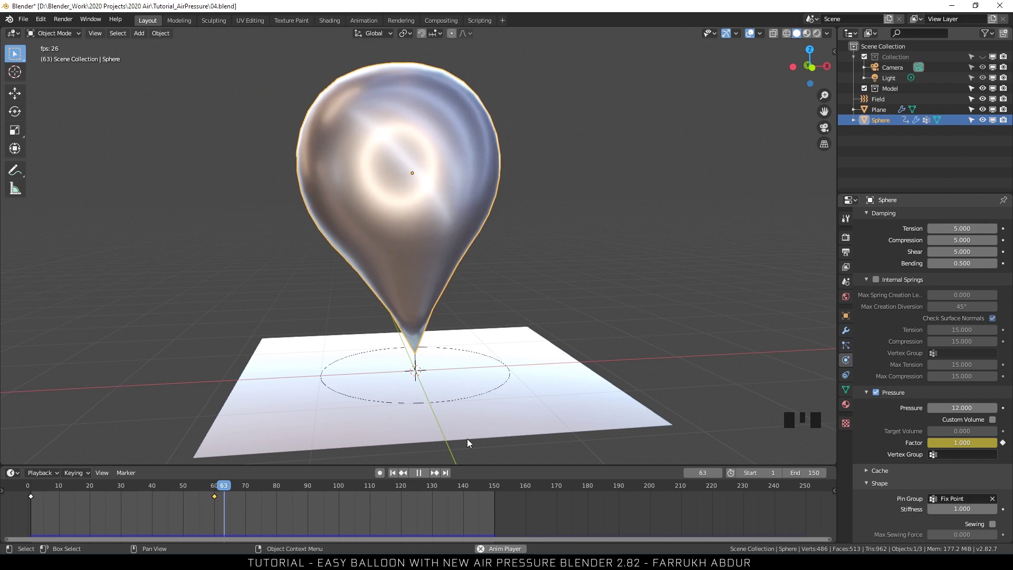
pyautogui.click(416, 473)
pyautogui.click(393, 472)
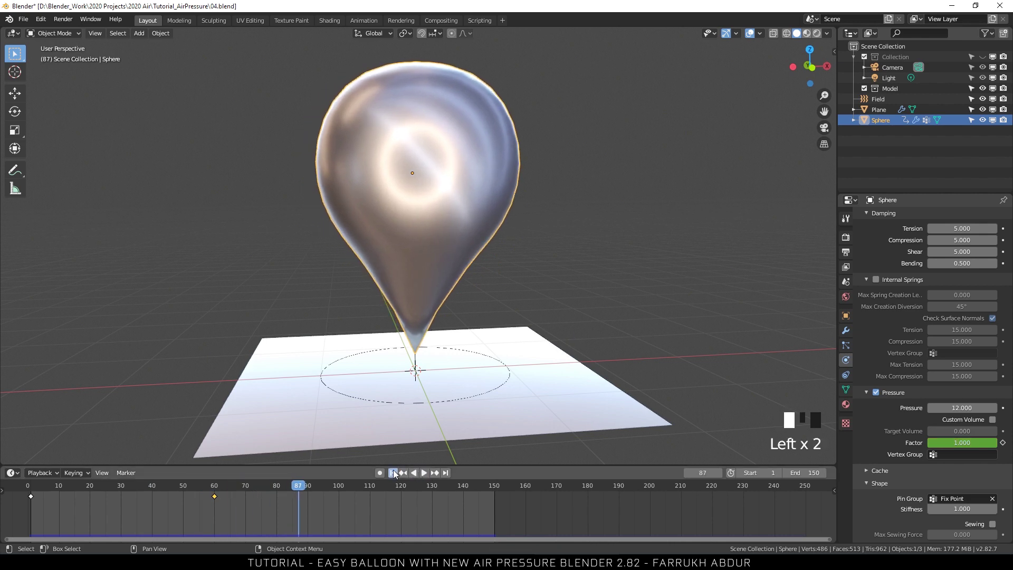
pyautogui.keyDown('alt'); pyautogui.moveTo(565, 308); pyautogui.dragTo(572, 308); pyautogui.keyUp('alt')
# Step: Save an incremental numbered version of the file and enter Sculpt Mode
pyautogui.hotkey('ctrl', 'alt', 's')
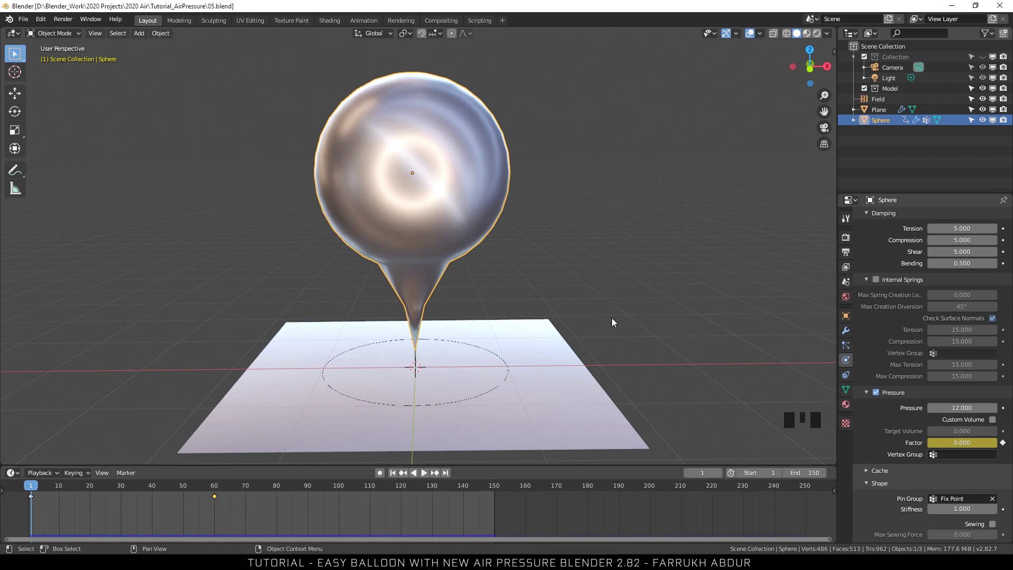
pyautogui.click(50, 33)
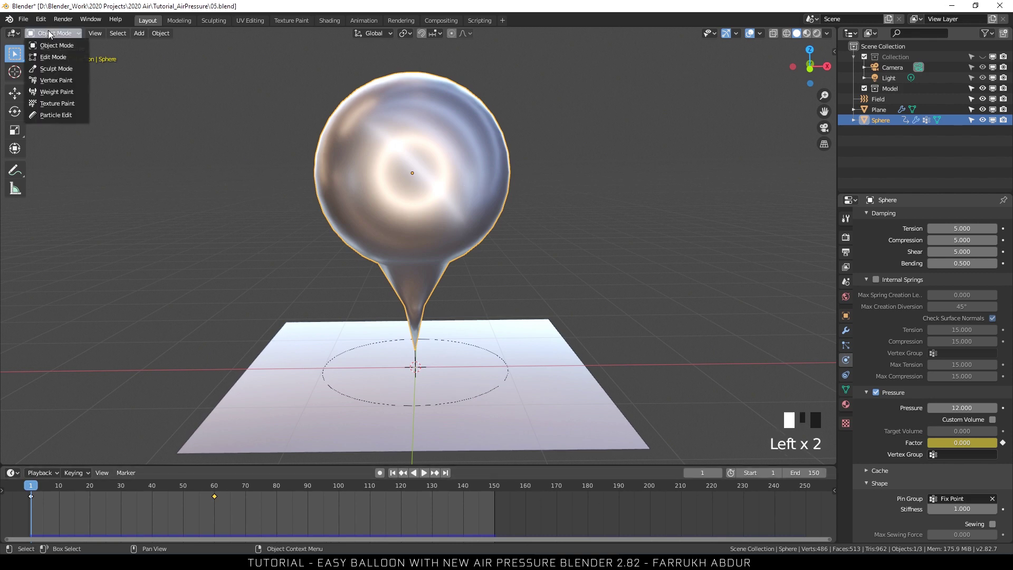
pyautogui.click(54, 67)
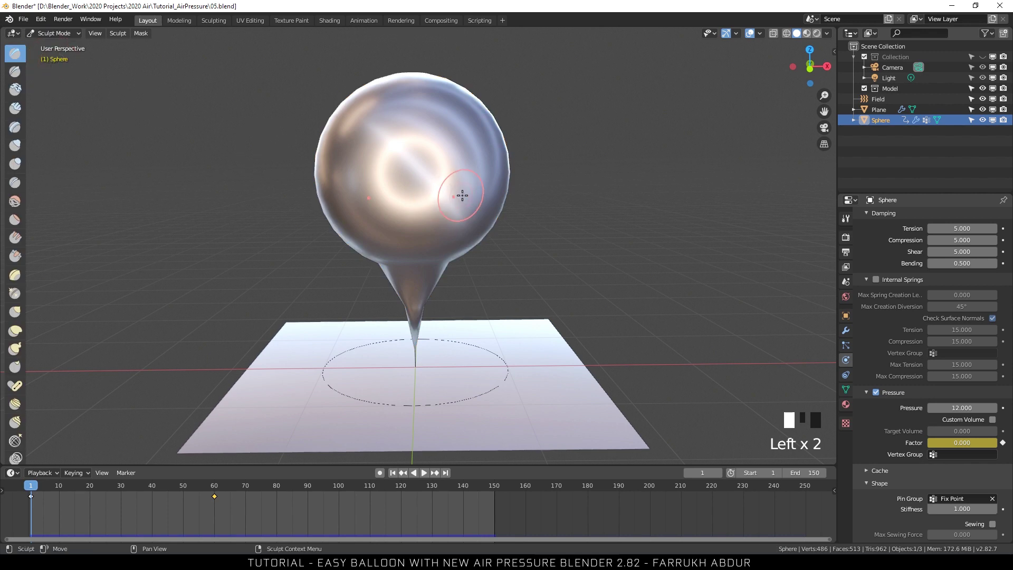
# Step: Enlarge the sculpt brush radius and lower its strength
pyautogui.rightClick(476, 170)
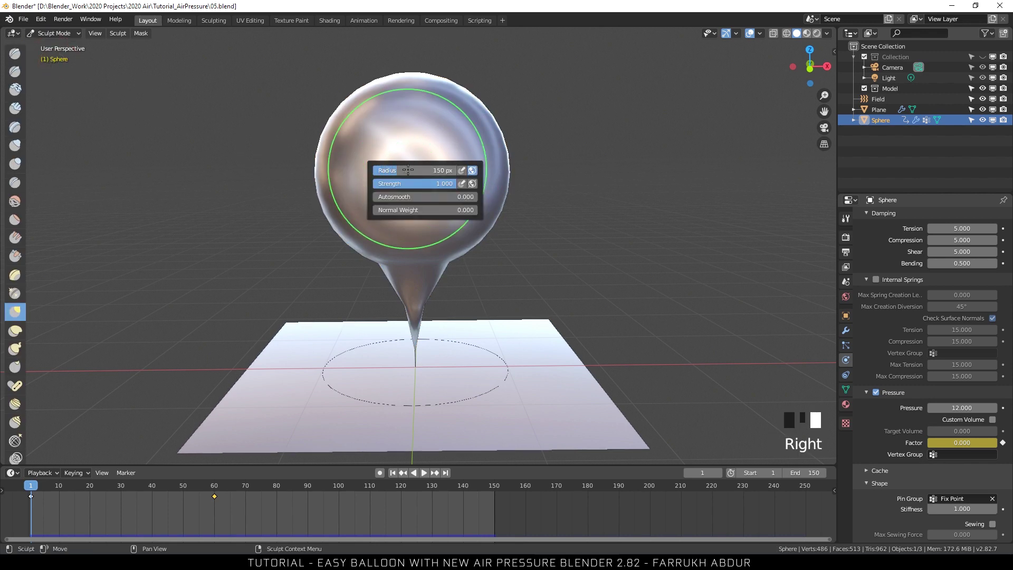
pyautogui.moveTo(413, 169)
pyautogui.mouseDown()
pyautogui.moveTo(425, 170)
pyautogui.moveTo(392, 183)
pyautogui.mouseUp()
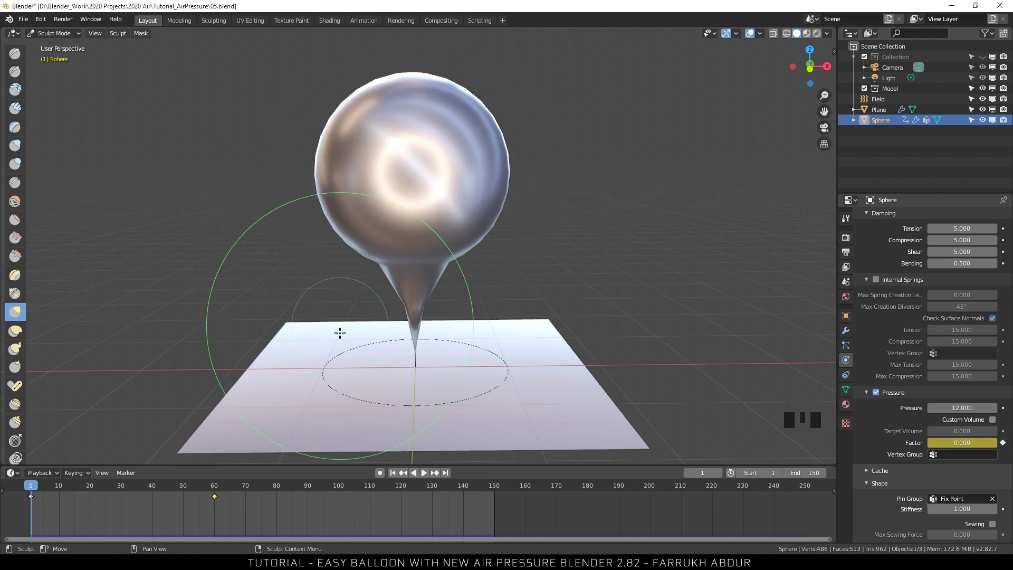
pyautogui.scroll(-2, 350, 335)
pyautogui.scroll(2, 410, 256)
pyautogui.scroll(1, 441, 210)
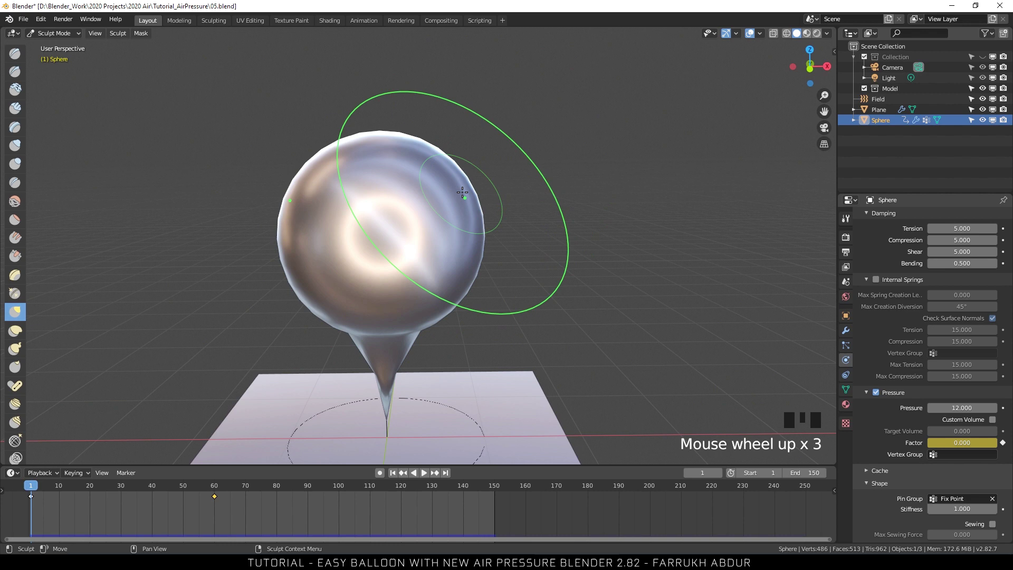
# Step: Sculpt the sphere into a heart by pulling out two lobes and tapering the lower half
pyautogui.moveTo(462, 193); pyautogui.dragTo(496, 159)
pyautogui.moveTo(296, 174); pyautogui.dragTo(263, 148)
pyautogui.moveTo(474, 211); pyautogui.dragTo(506, 174)
pyautogui.moveTo(390, 137)
pyautogui.mouseDown()
pyautogui.moveTo(393, 93)
pyautogui.moveTo(506, 158)
pyautogui.mouseUp()
pyautogui.moveTo(422, 211); pyautogui.dragTo(422, 175, button='middle')
pyautogui.moveTo(422, 174)
pyautogui.mouseDown()
pyautogui.moveTo(464, 158)
pyautogui.moveTo(451, 209)
pyautogui.moveTo(475, 95)
pyautogui.mouseUp()
pyautogui.scroll(-1, 482, 90)
pyautogui.moveTo(481, 90); pyautogui.dragTo(490, 190, button='middle')
pyautogui.moveTo(491, 190)
pyautogui.mouseDown()
pyautogui.moveTo(518, 246)
pyautogui.moveTo(506, 159)
pyautogui.moveTo(464, 242)
pyautogui.mouseUp()
pyautogui.moveTo(317, 158); pyautogui.dragTo(295, 132)
pyautogui.moveTo(501, 158)
pyautogui.mouseDown()
pyautogui.moveTo(527, 131)
pyautogui.moveTo(512, 264)
pyautogui.moveTo(483, 234)
pyautogui.mouseUp()
# Step: Check the heart's vertices in Edit Mode, then return to Object Mode
pyautogui.scroll(1, 479, 226)
pyautogui.press('Tab')
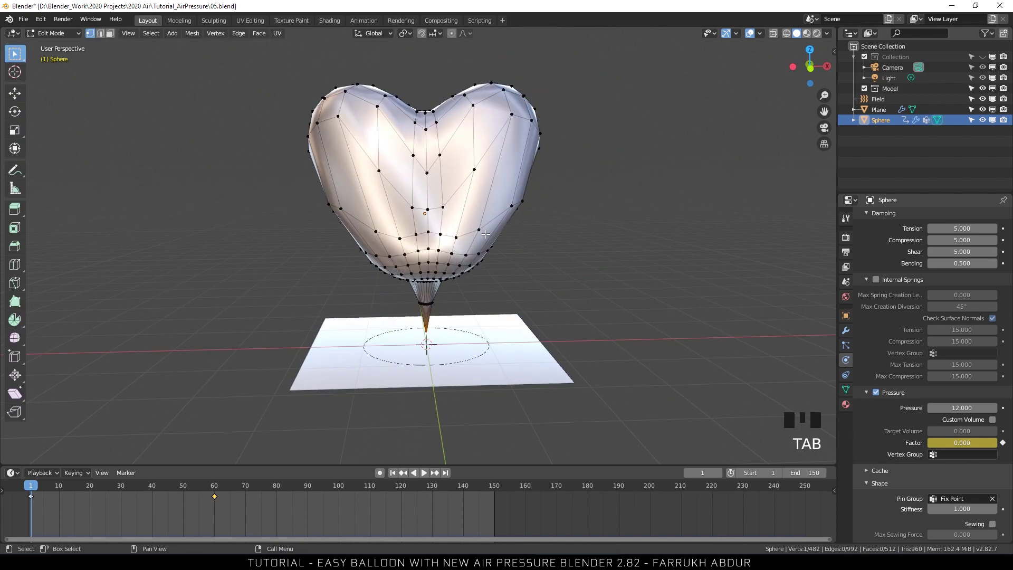
pyautogui.scroll(2, 486, 234)
pyautogui.press('Tab')
pyautogui.click(53, 33)
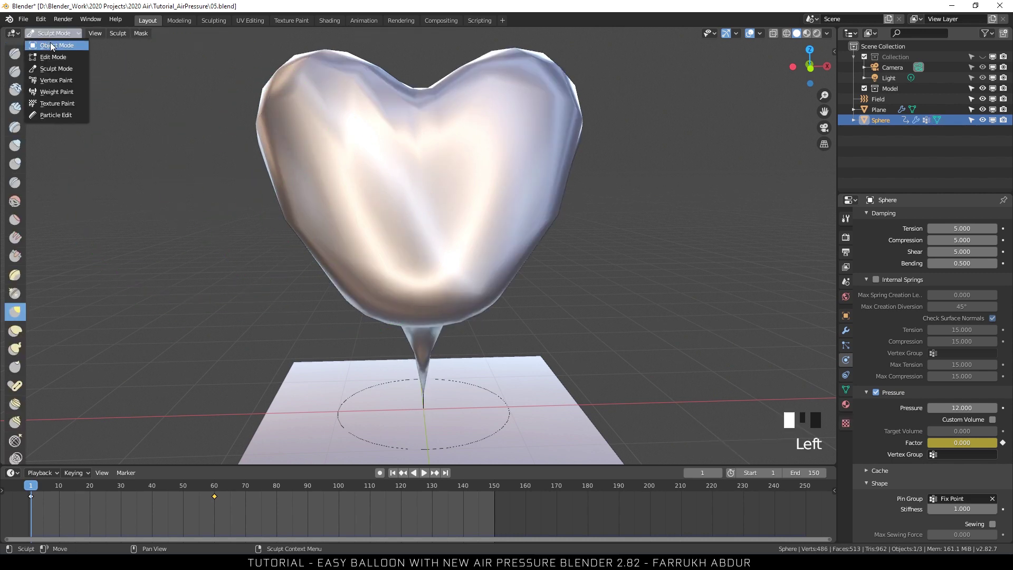
pyautogui.click(52, 46)
# Step: Play the heart balloon inflation animation and orbit around it
pyautogui.scroll(-2, 283, 179)
pyautogui.scroll(1, 277, 239)
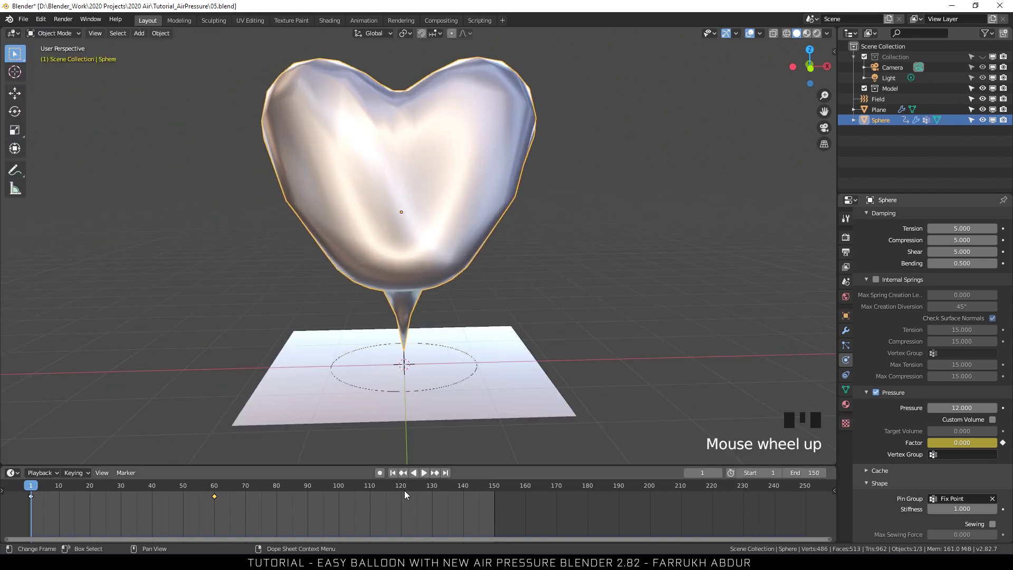
pyautogui.click(424, 472)
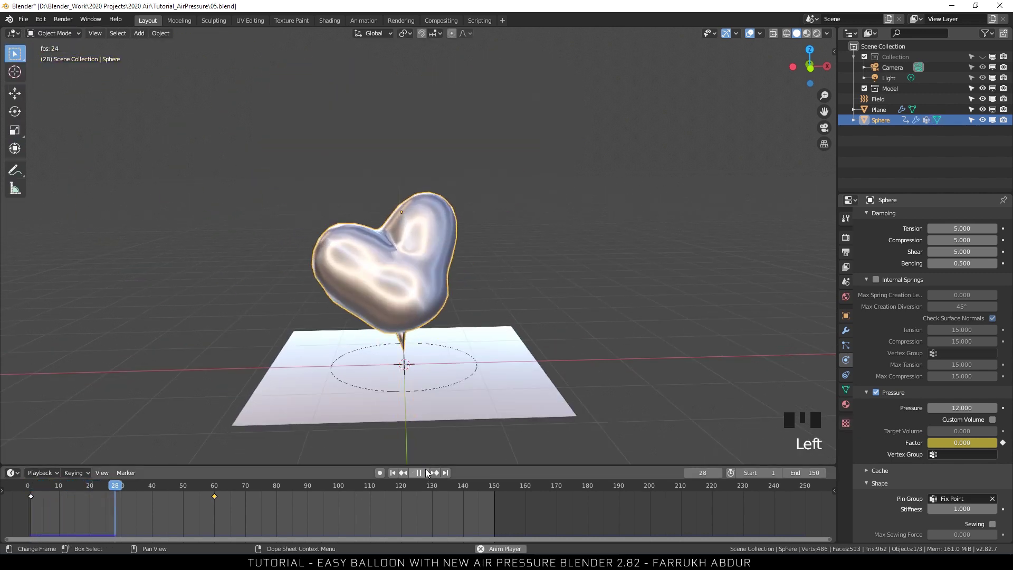
pyautogui.keyDown('alt'); pyautogui.moveTo(204, 318); pyautogui.dragTo(445, 311); pyautogui.keyUp('alt')
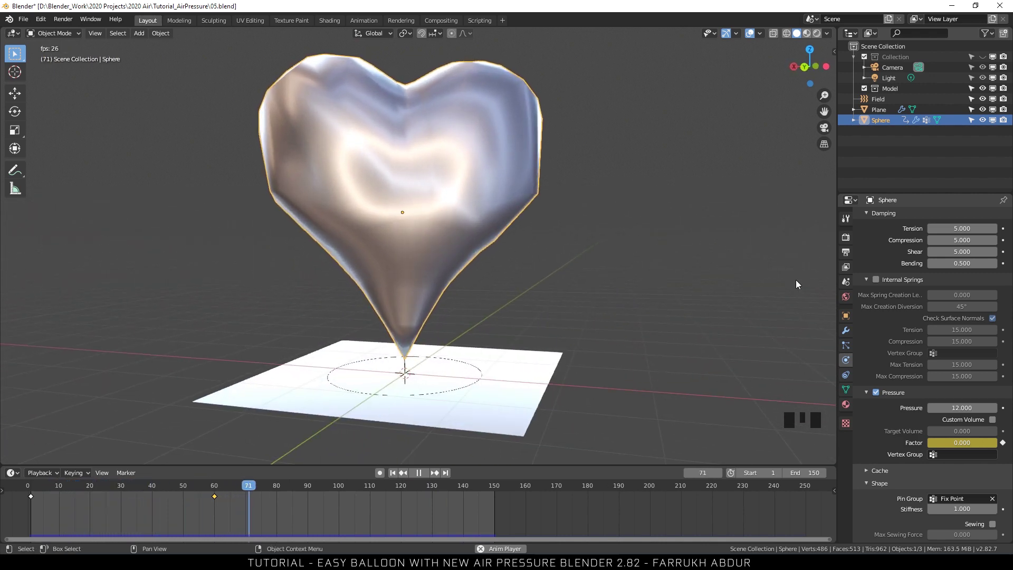
# Step: Add a Subdivision Surface modifier to the balloon, then stop playback
pyautogui.click(845, 331)
pyautogui.click(882, 216)
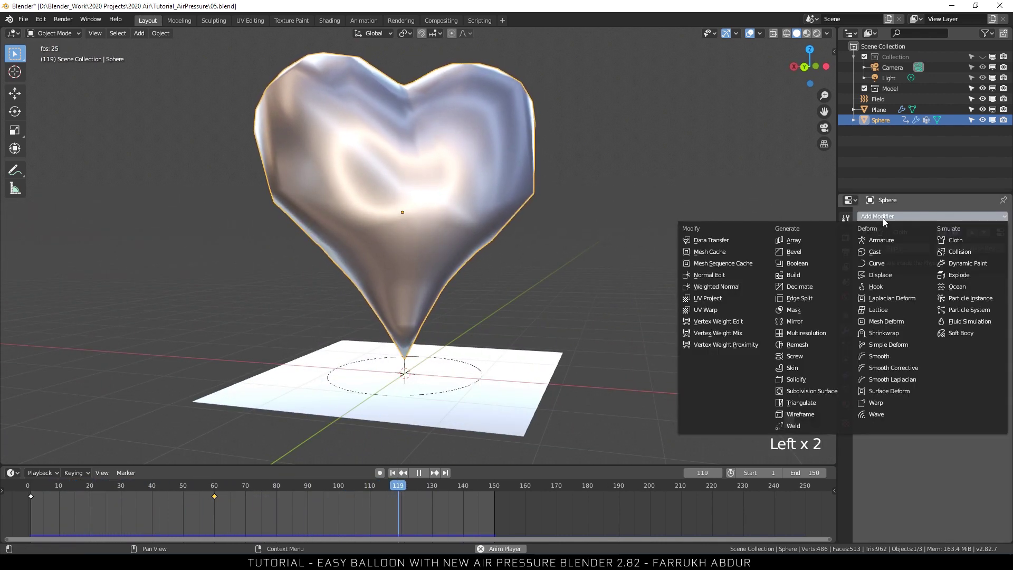
pyautogui.click(768, 374)
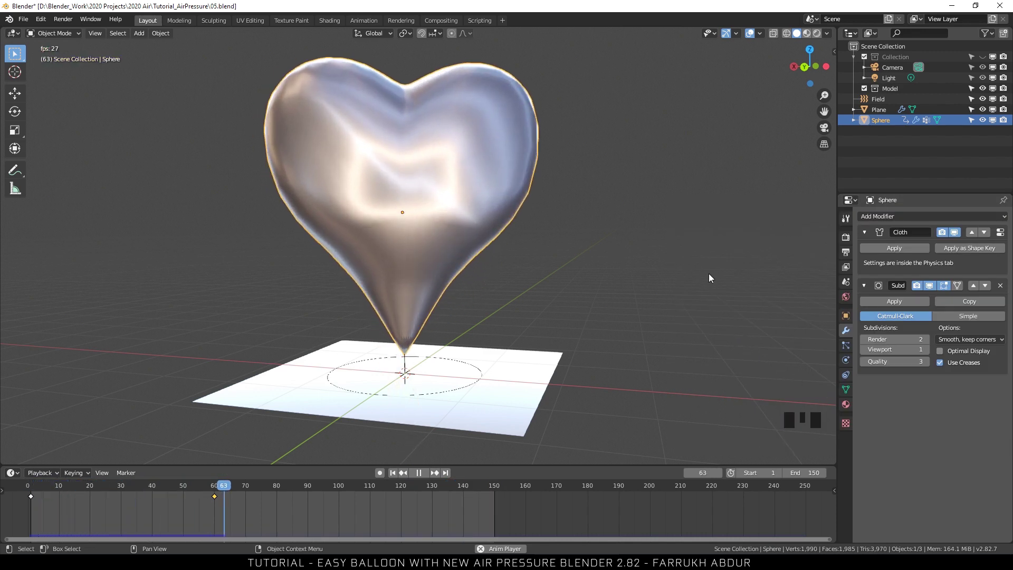
pyautogui.moveTo(708, 273)
pyautogui.keyDown('alt'); pyautogui.mouseDown()
pyautogui.moveTo(520, 275)
pyautogui.moveTo(701, 281)
pyautogui.mouseUp(); pyautogui.keyUp('alt')
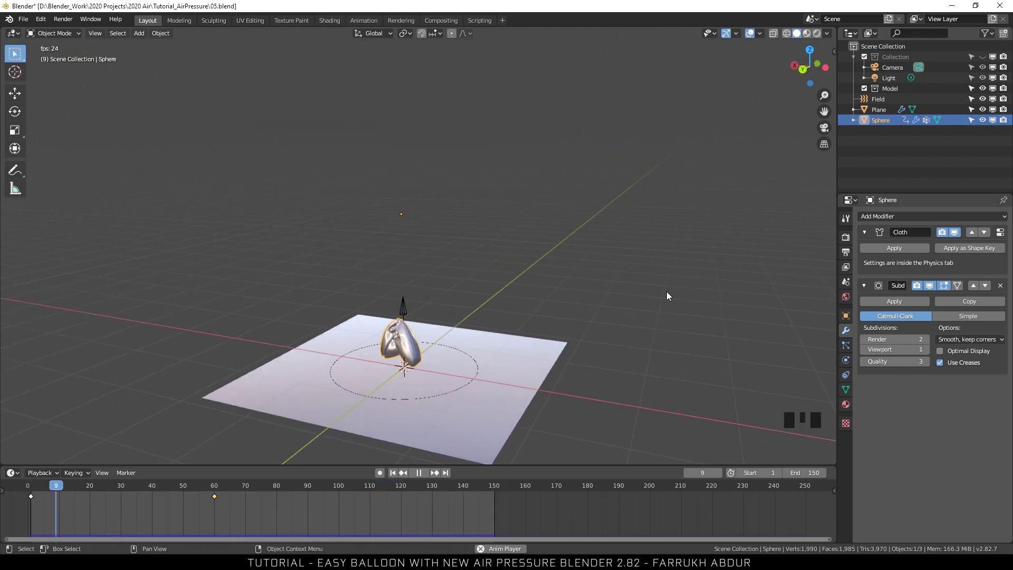
pyautogui.click(417, 474)
# Step: Scrub the timeline back to the earliest simulation frames to watch the balloon deflate
pyautogui.moveTo(217, 490); pyautogui.dragTo(30, 493)
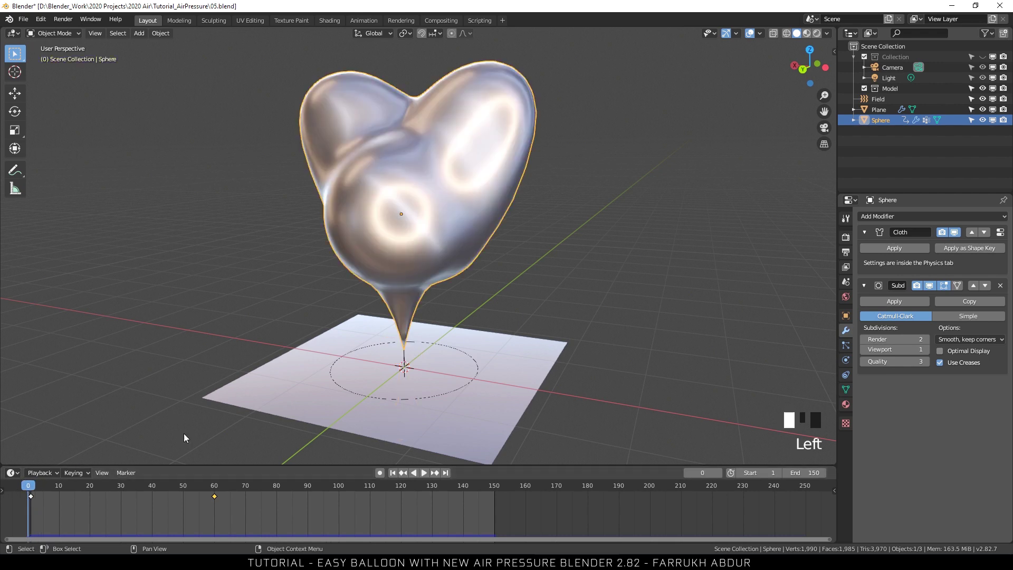
pyautogui.keyDown('alt'); pyautogui.moveTo(528, 322); pyautogui.dragTo(159, 422); pyautogui.keyUp('alt')
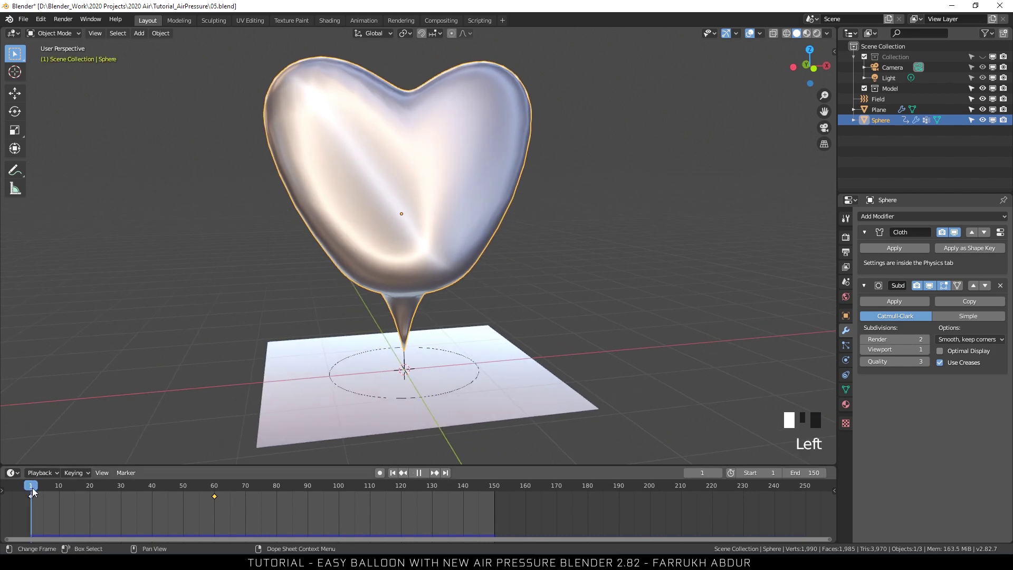
pyautogui.moveTo(33, 492); pyautogui.dragTo(38, 492)
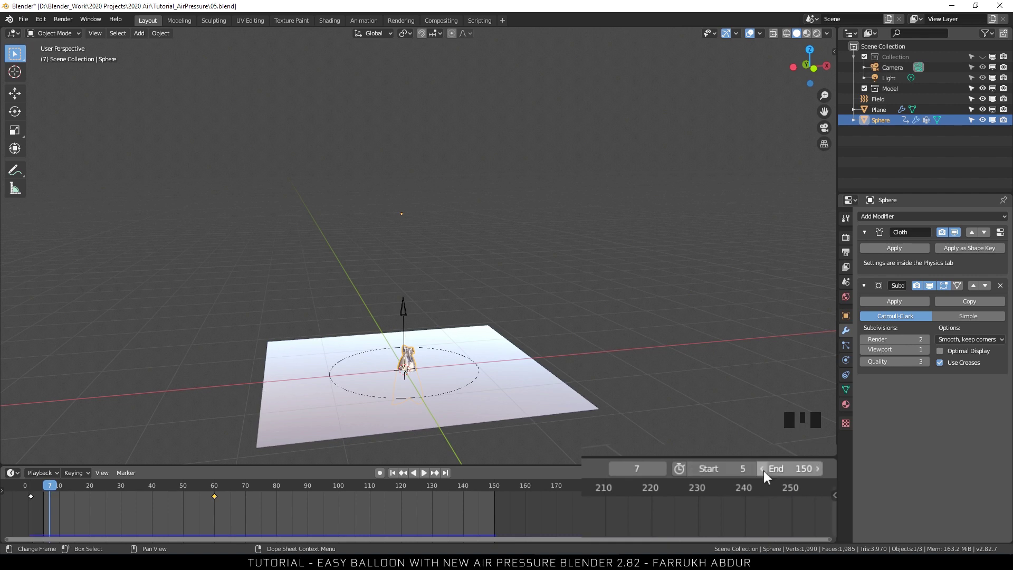
# Step: Replay the smoother balloon inflating, then pause and scrub back to an earlier frame
pyautogui.click(424, 473)
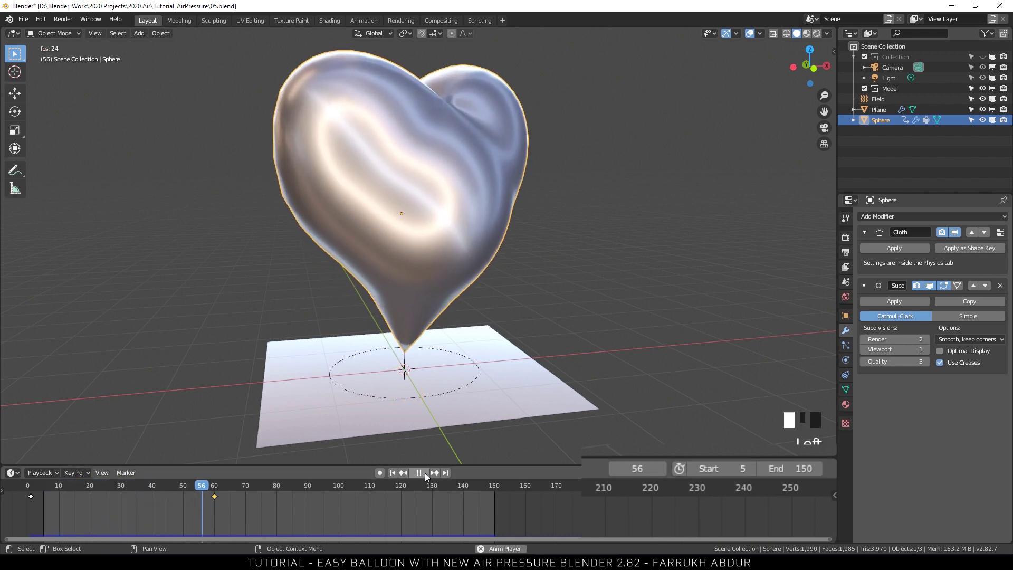
pyautogui.keyDown('alt'); pyautogui.moveTo(199, 343); pyautogui.dragTo(382, 359, button='middle'); pyautogui.keyUp('alt')
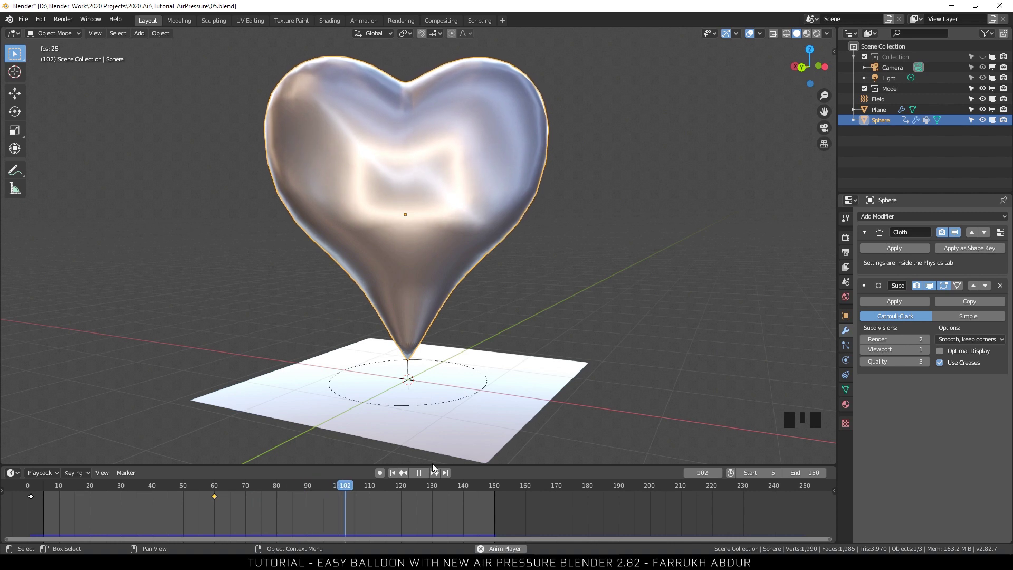
pyautogui.click(419, 473)
pyautogui.moveTo(409, 484); pyautogui.dragTo(252, 500)
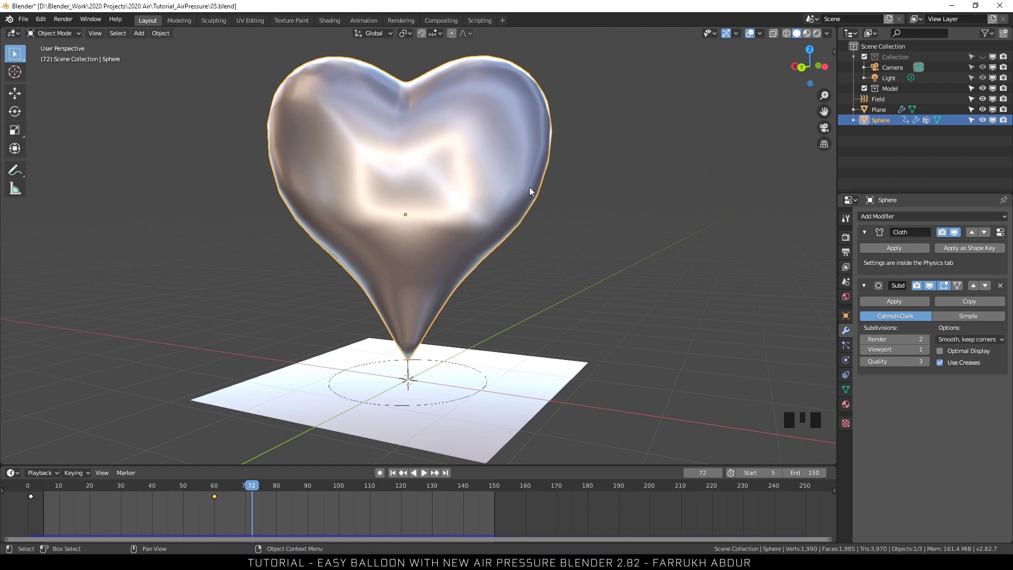
# Step: Browse the property tabs and bring up the sphere's cloth Physics settings
pyautogui.click(846, 345)
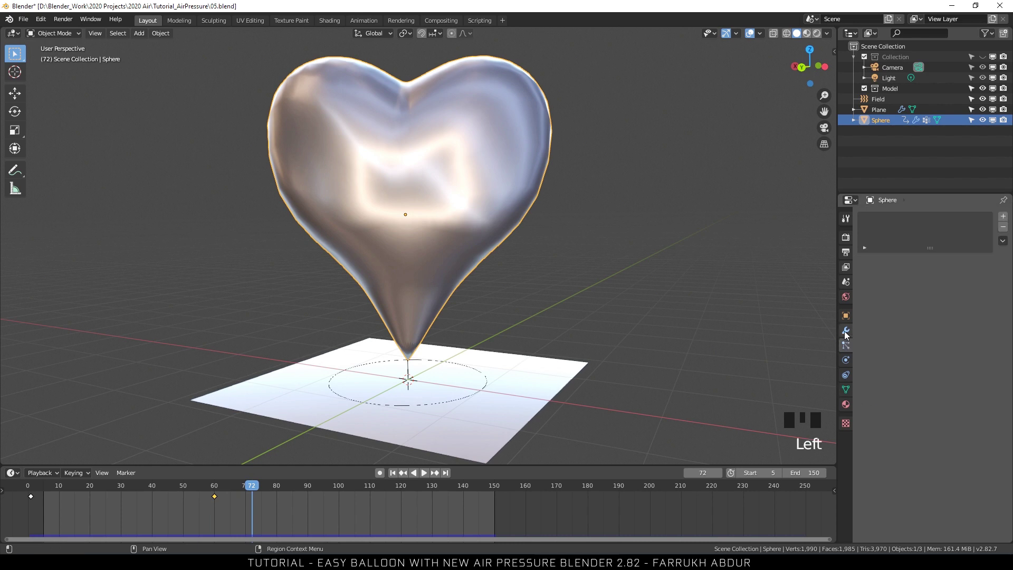
pyautogui.click(846, 332)
pyautogui.click(847, 375)
pyautogui.click(846, 361)
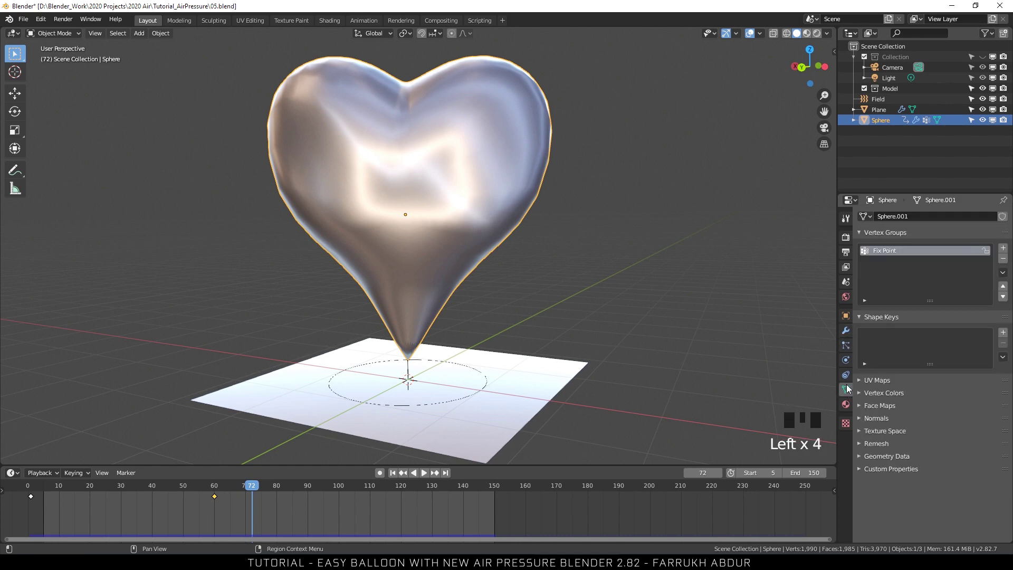
pyautogui.click(847, 375)
pyautogui.click(846, 362)
# Step: Expand the cloth Cache panel and replay the simulation
pyautogui.scroll(-4, 883, 410)
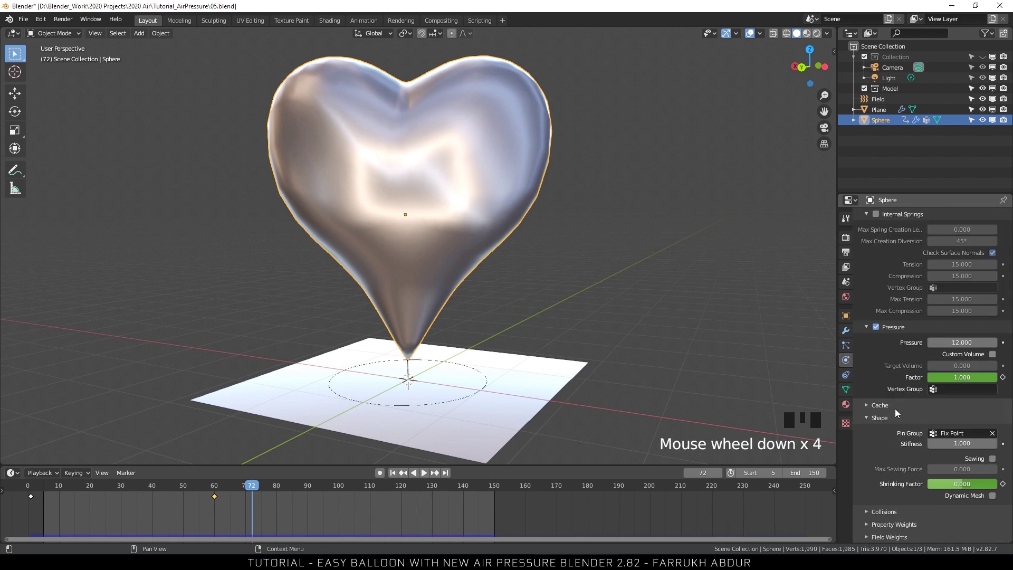
pyautogui.click(891, 404)
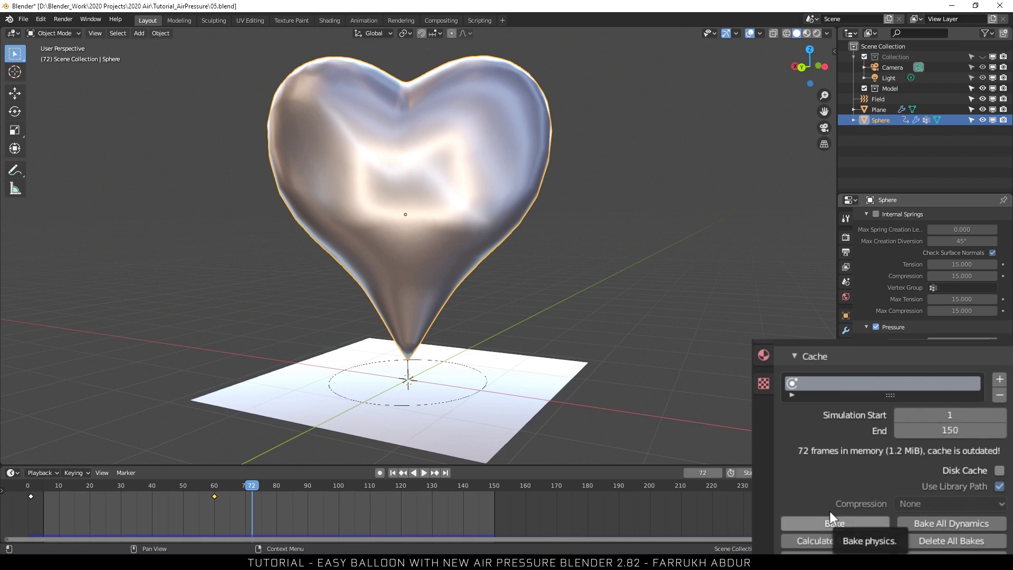
pyautogui.click(425, 473)
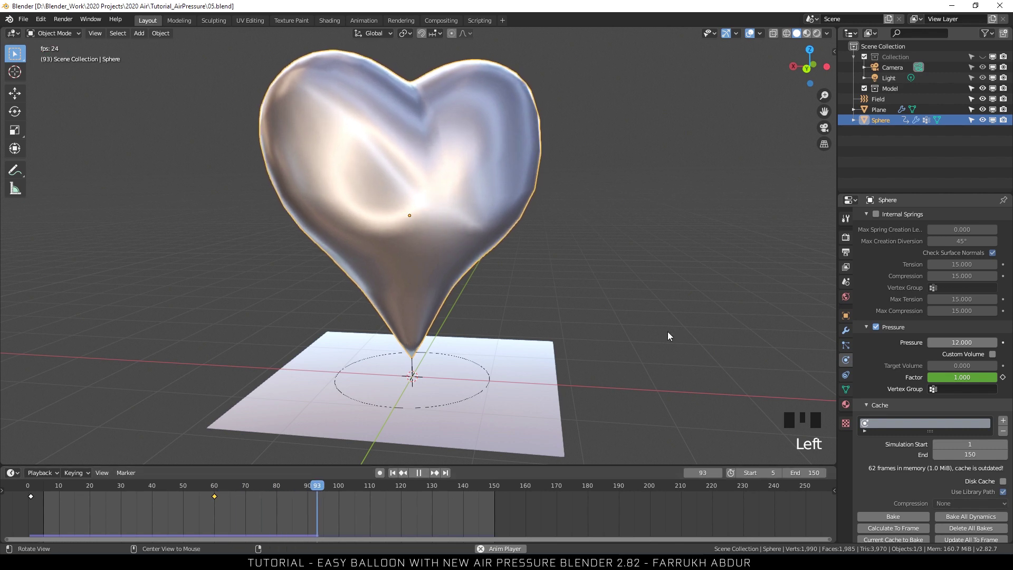
# Step: Set the balloon's cloth Pressure to 24 and watch it inflate
pyautogui.keyDown('alt'); pyautogui.moveTo(667, 331); pyautogui.dragTo(590, 344); pyautogui.keyUp('alt')
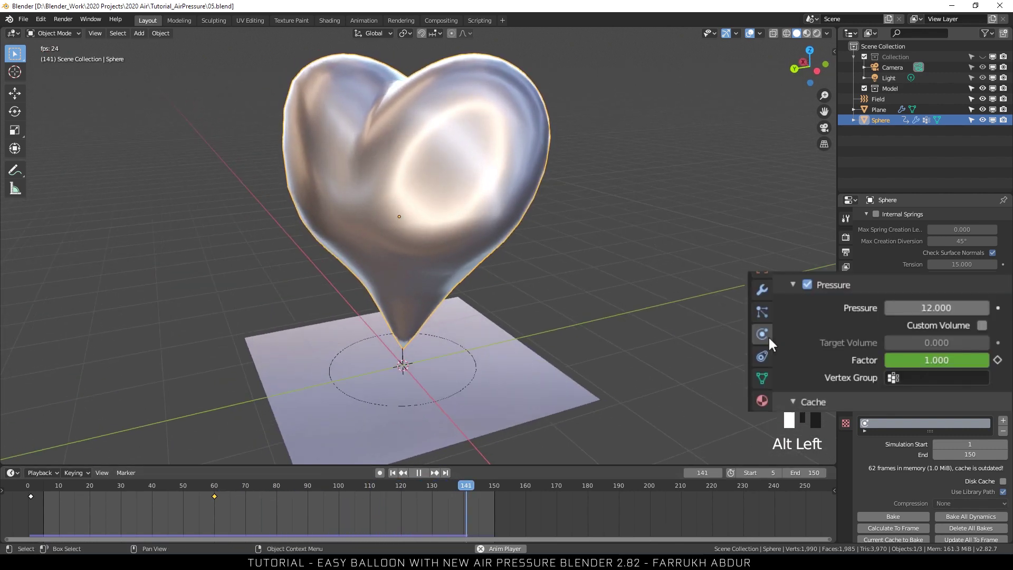
pyautogui.click(969, 342)
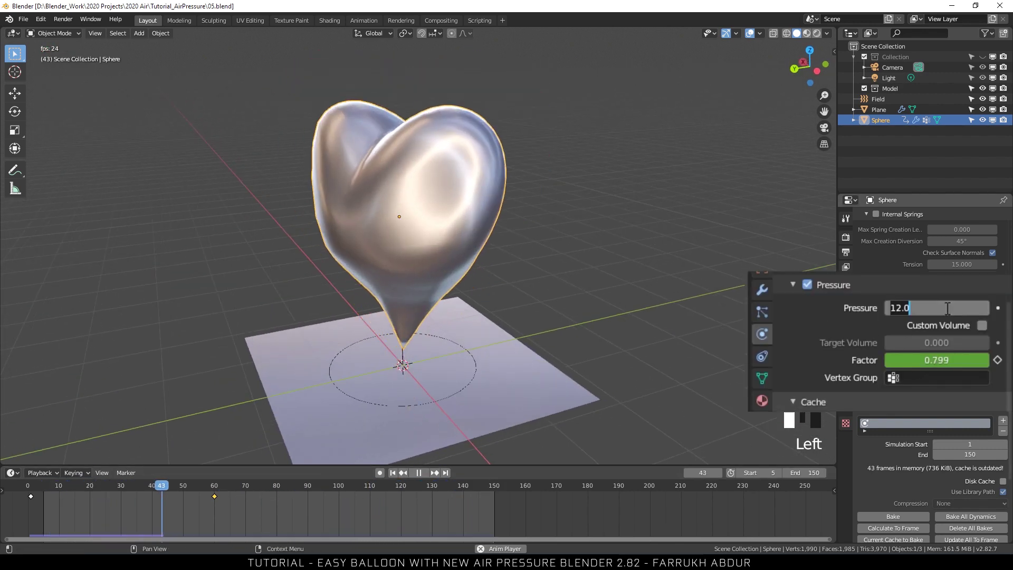
pyautogui.press('Return')
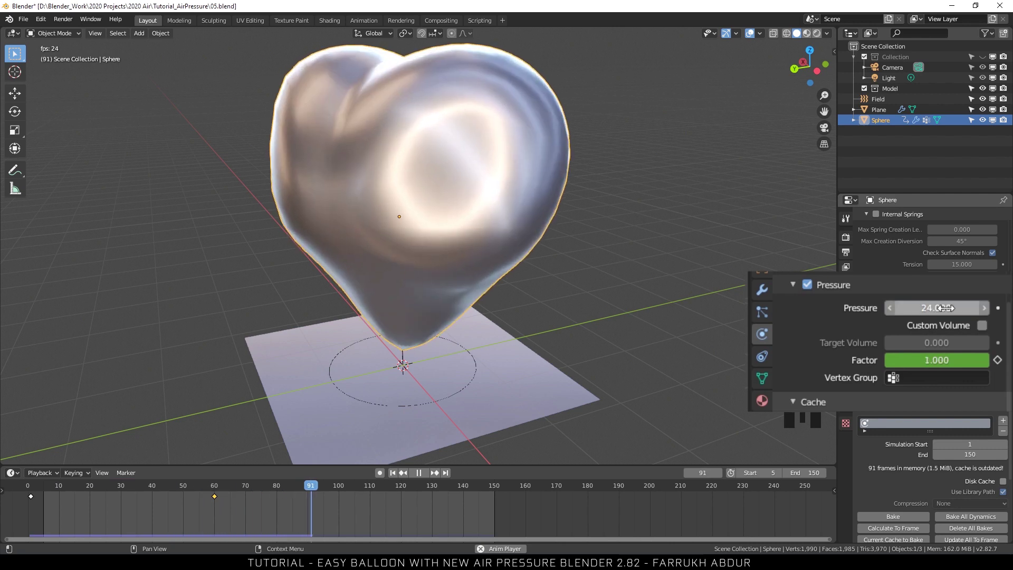
pyautogui.scroll(-2, 401, 317)
pyautogui.keyDown('alt'); pyautogui.moveTo(401, 316); pyautogui.dragTo(360, 368); pyautogui.keyUp('alt')
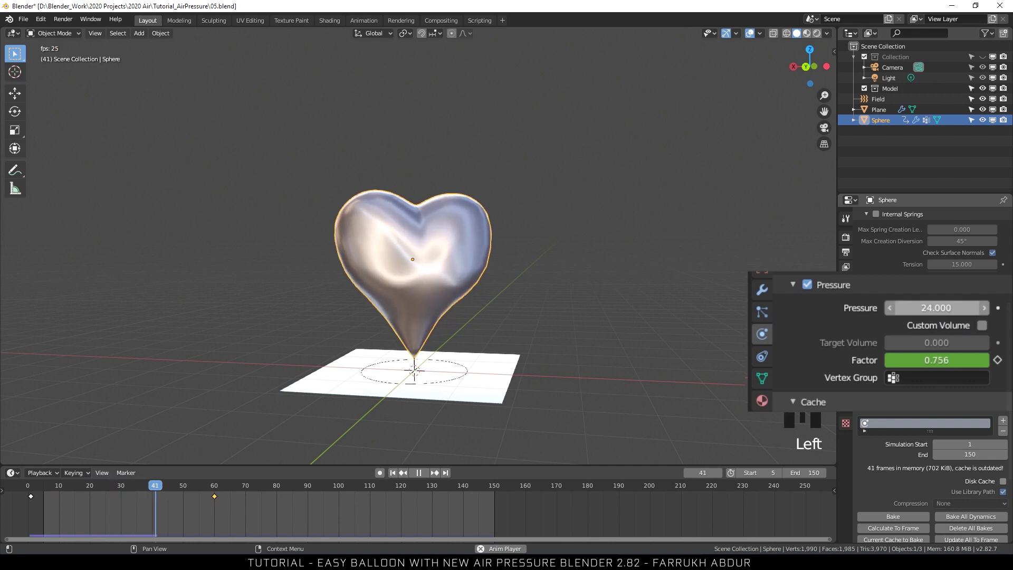
# Step: Raise the cloth Pressure to 36 and view the result
pyautogui.doubleClick(934, 312)
pyautogui.press('Return')
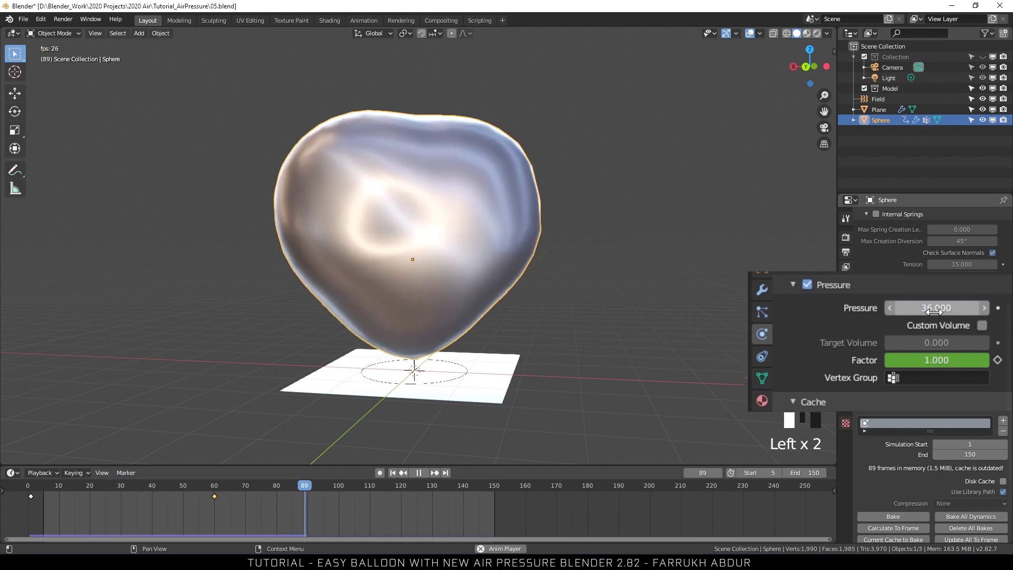
pyautogui.keyDown('alt'); pyautogui.moveTo(435, 333); pyautogui.dragTo(159, 340); pyautogui.keyUp('alt')
# Step: Lower the cloth Pressure to 2 so the heart inflates slimmer
pyautogui.scroll(2, 338, 376)
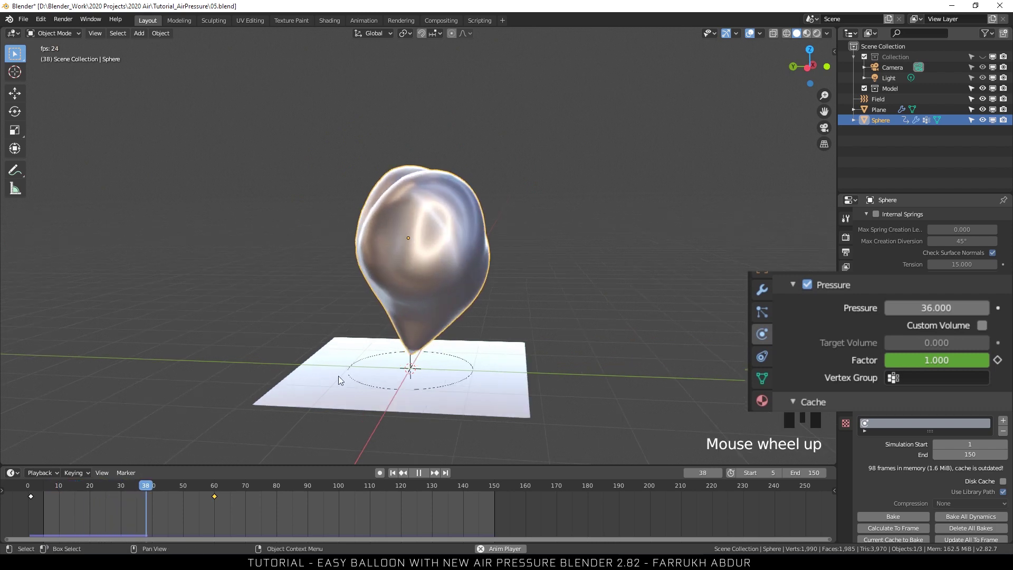
pyautogui.moveTo(338, 375)
pyautogui.keyDown('alt'); pyautogui.mouseDown()
pyautogui.moveTo(295, 372)
pyautogui.moveTo(327, 370)
pyautogui.mouseUp(); pyautogui.keyUp('alt')
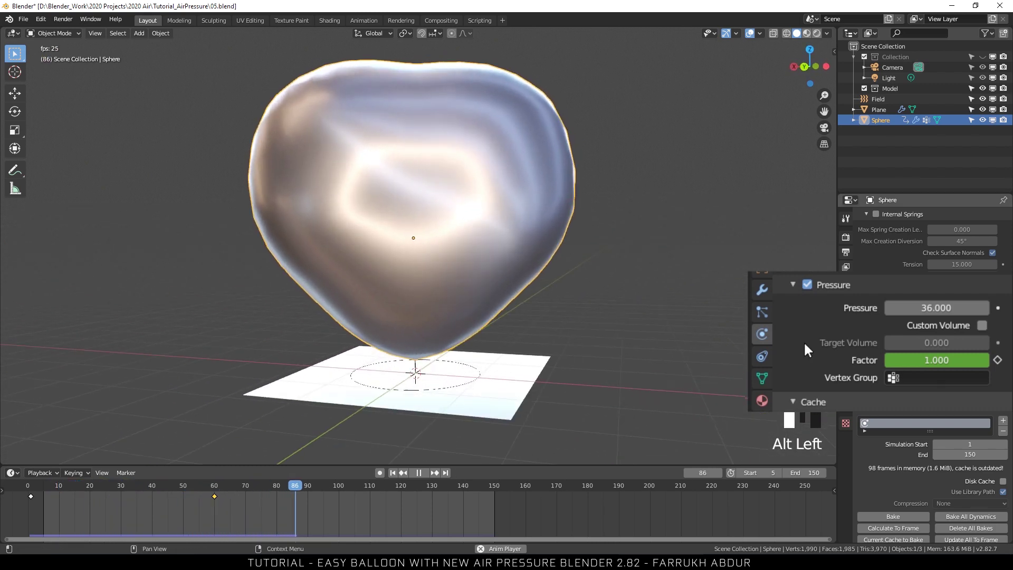
pyautogui.press('Escape')
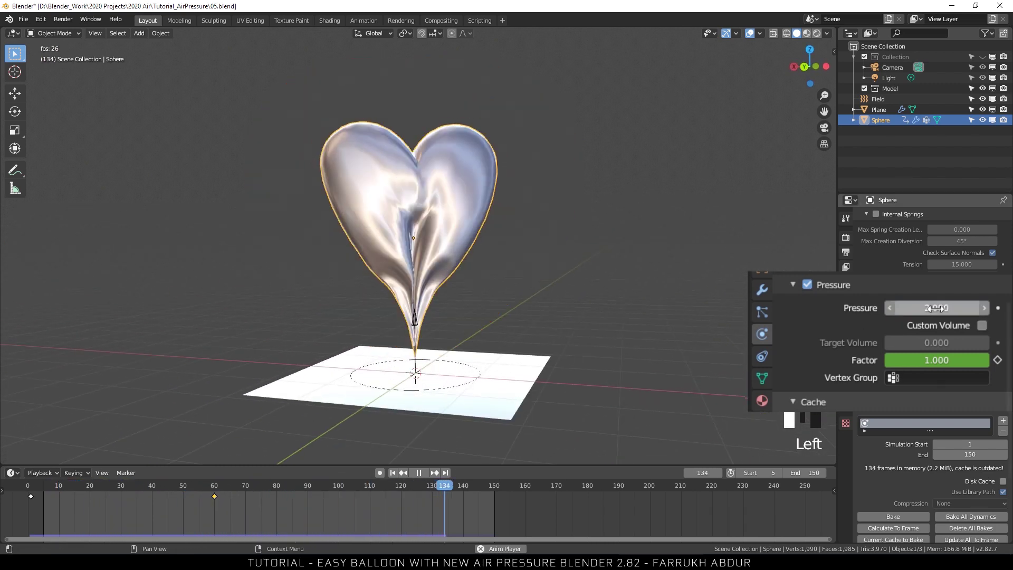
pyautogui.keyDown('alt'); pyautogui.moveTo(283, 377); pyautogui.dragTo(238, 372); pyautogui.keyUp('alt')
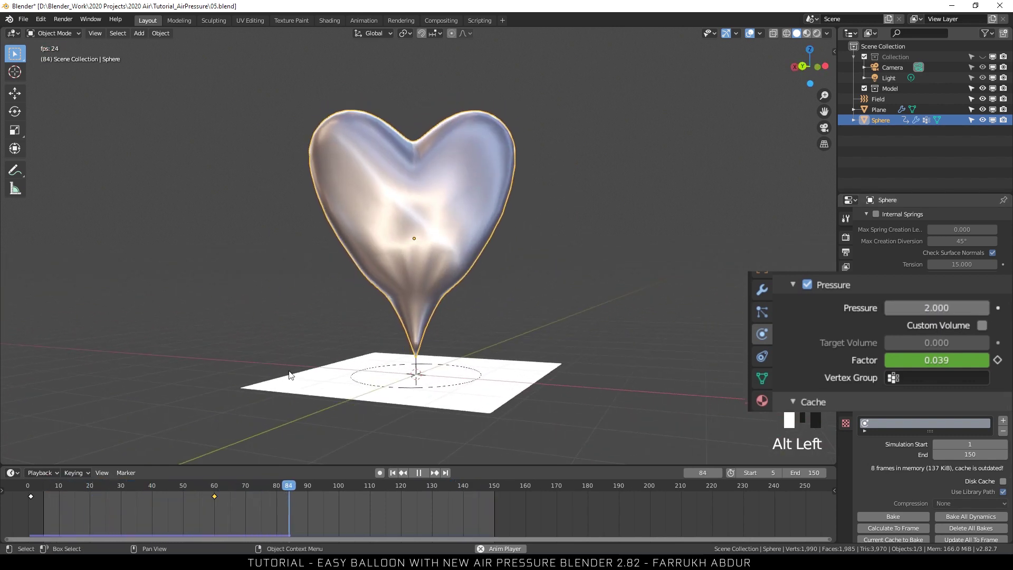